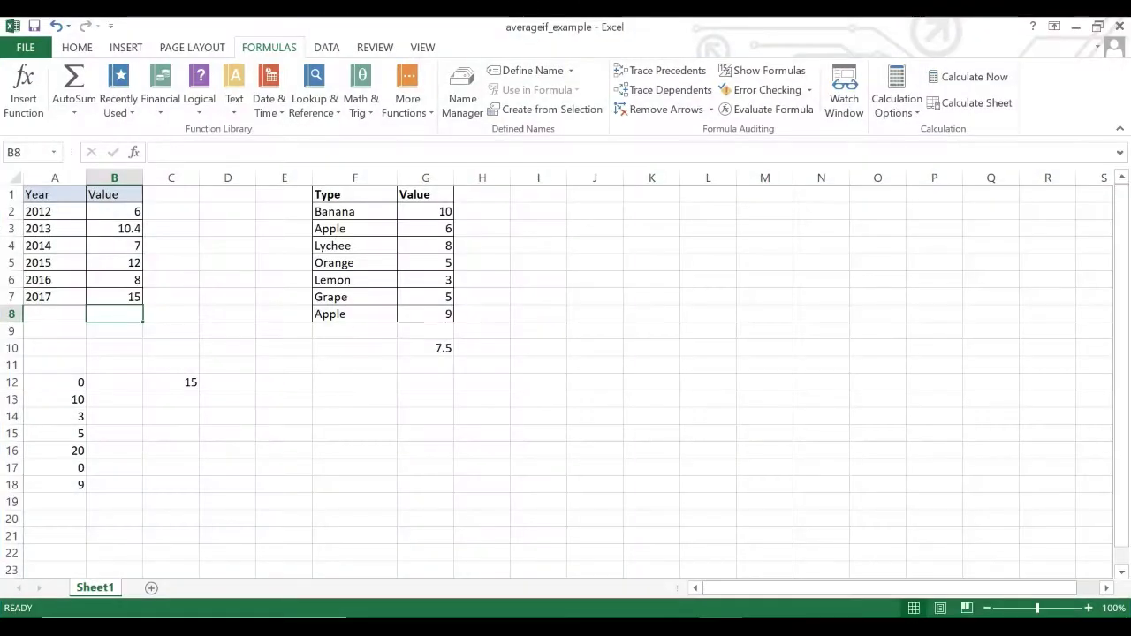
Examine the years in column A and their matching figures in the Value column of the Year table.
click(124, 330)
click(127, 319)
click(49, 213)
click(51, 297)
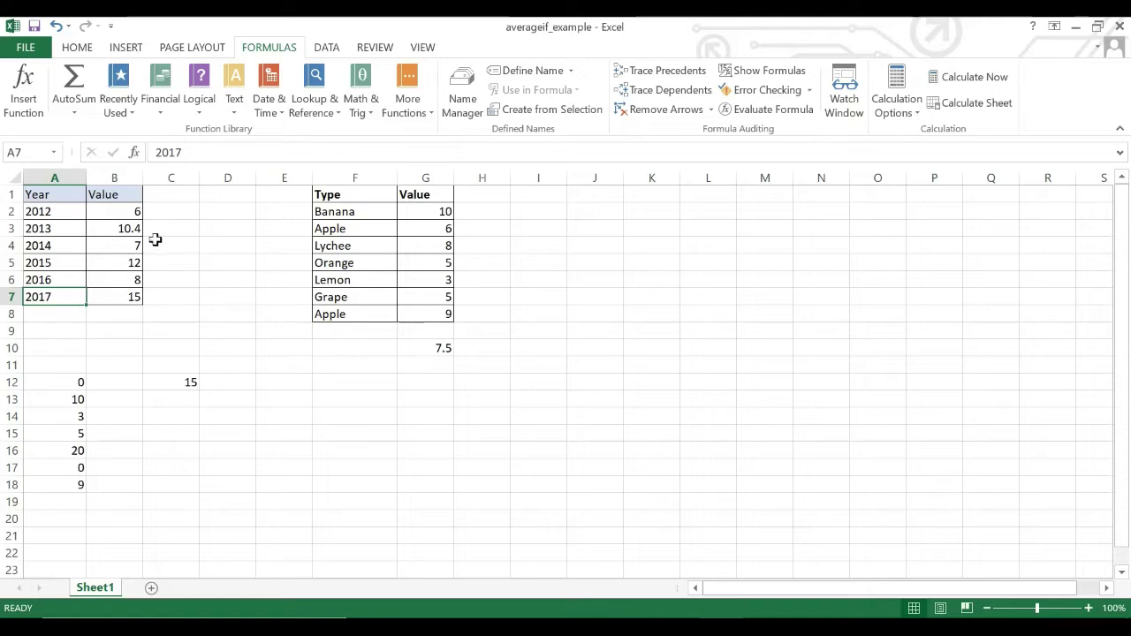
click(116, 213)
click(126, 257)
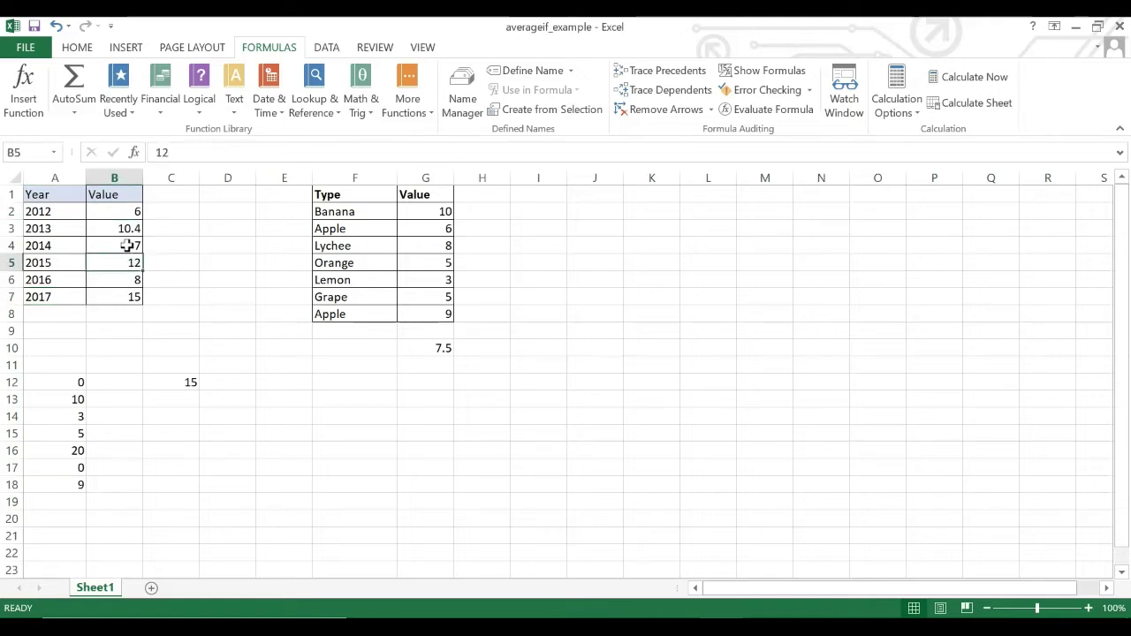
click(129, 246)
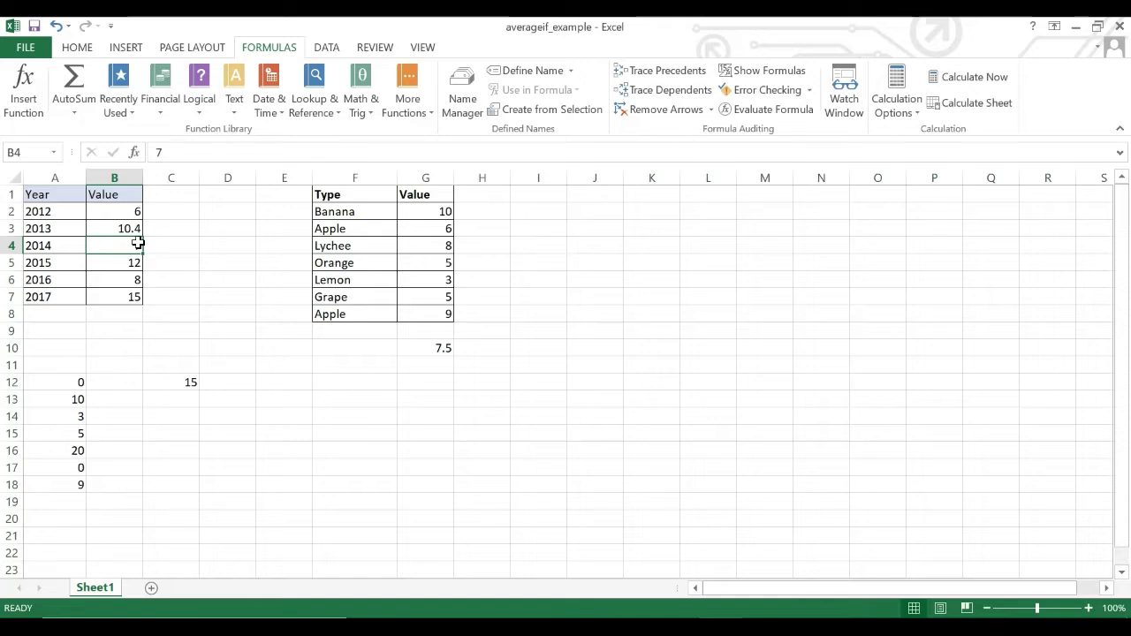
click(120, 212)
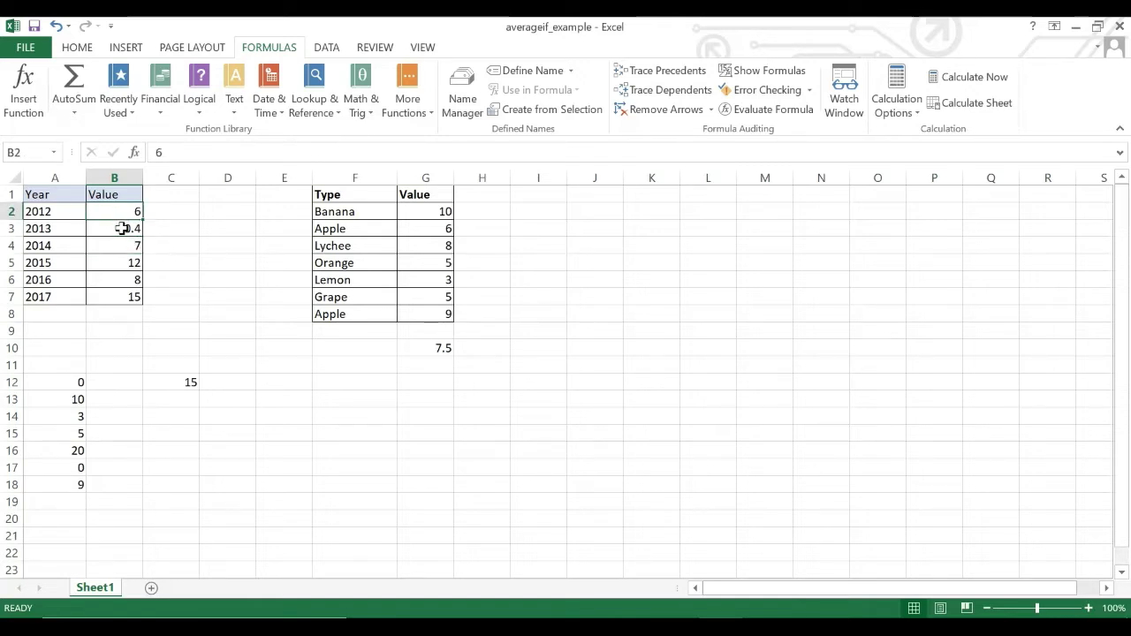
click(119, 299)
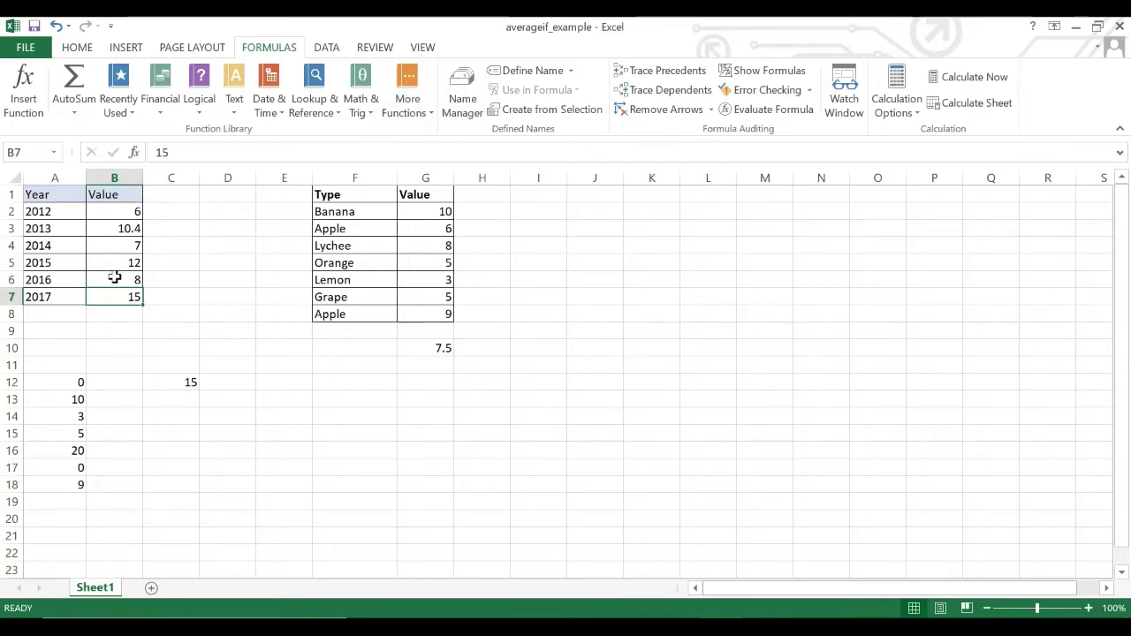
Calculate the average of the Value figures B2:B7 in cell B8 with the AutoSum Average function.
click(121, 315)
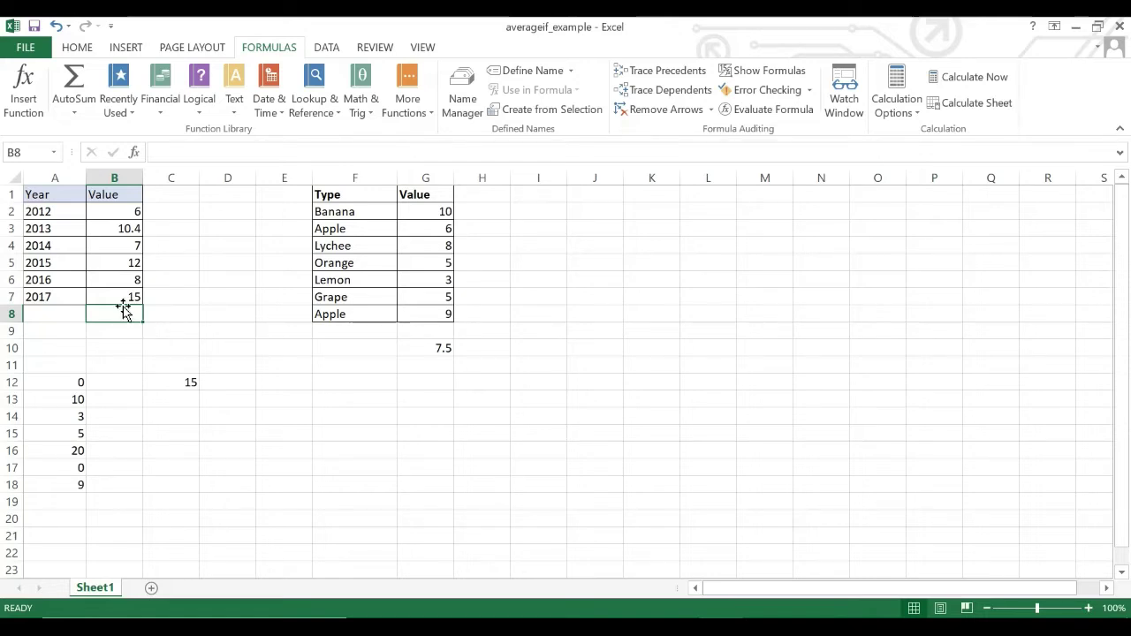
drag(121, 310, 124, 212)
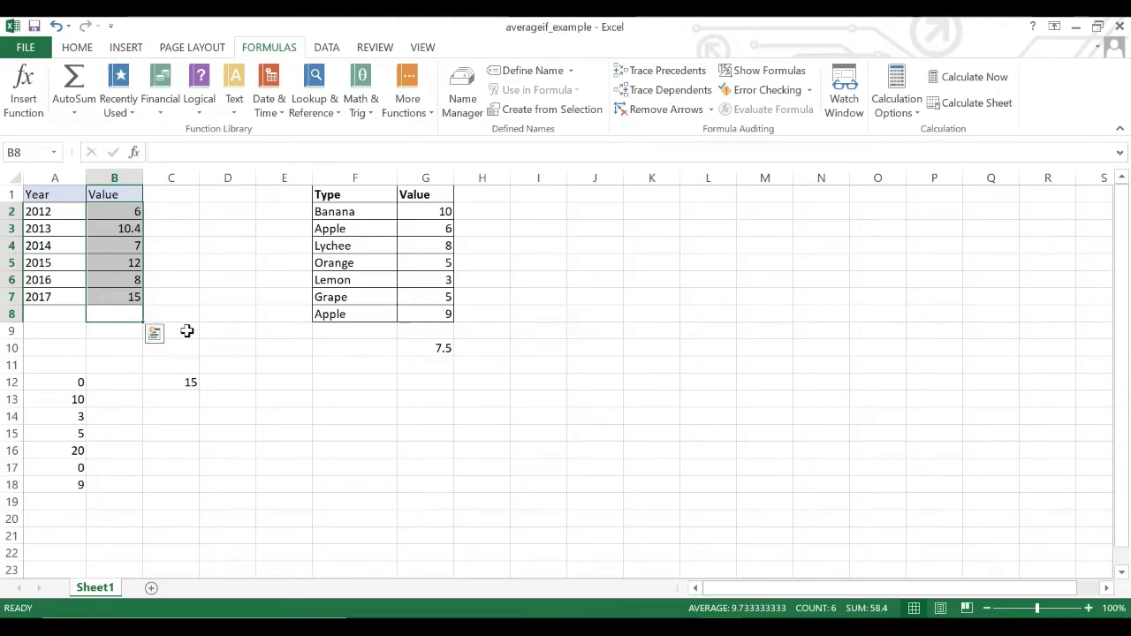
click(76, 47)
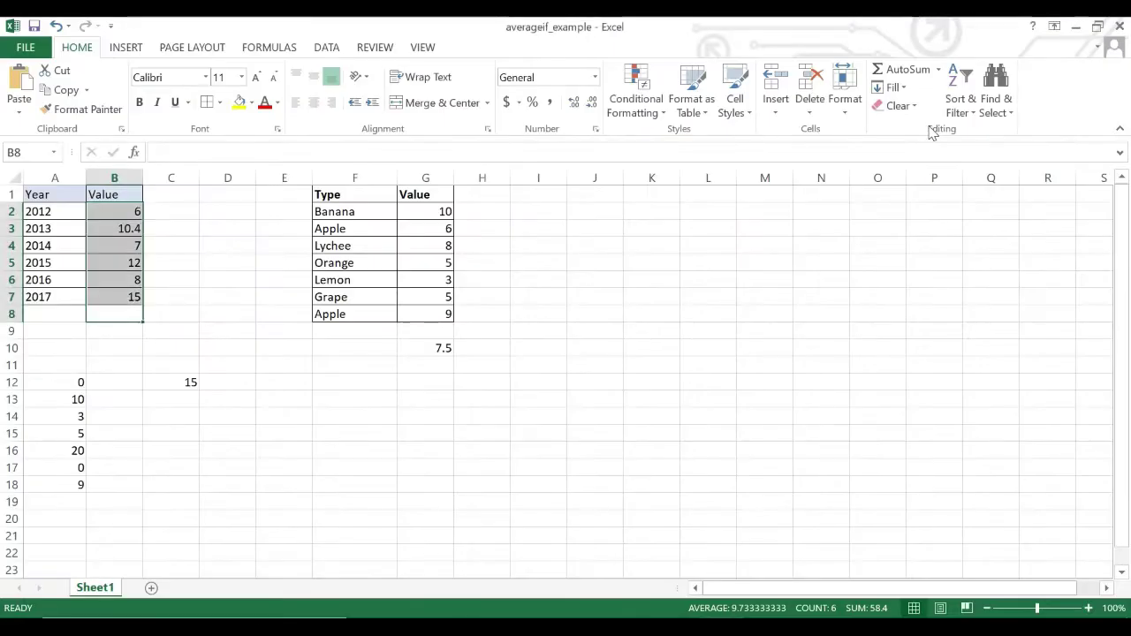
click(939, 70)
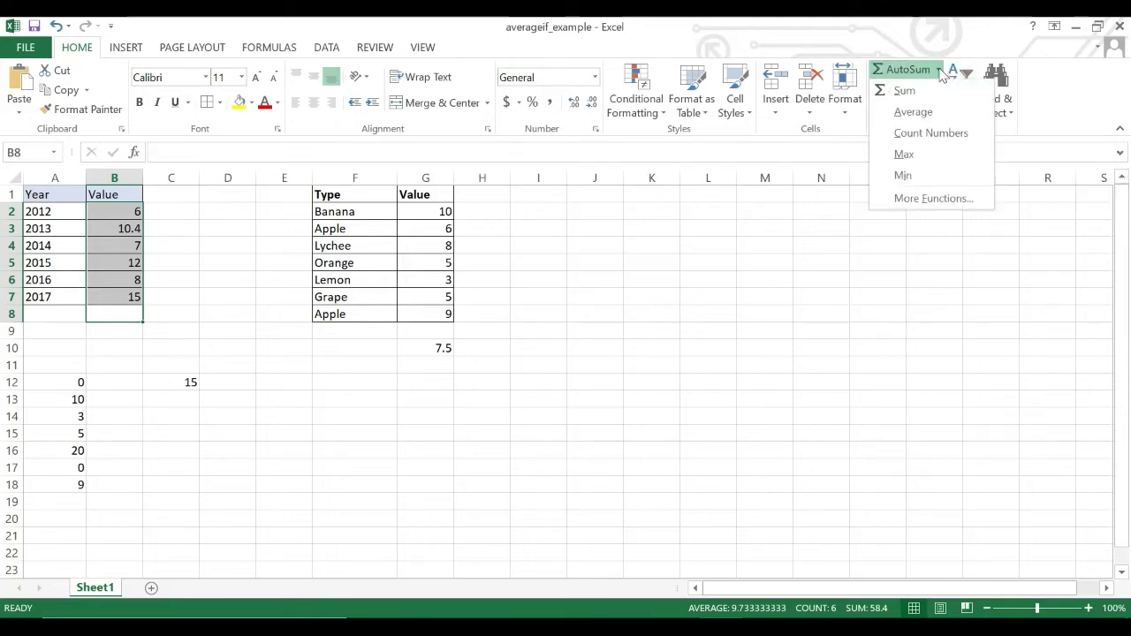
click(931, 122)
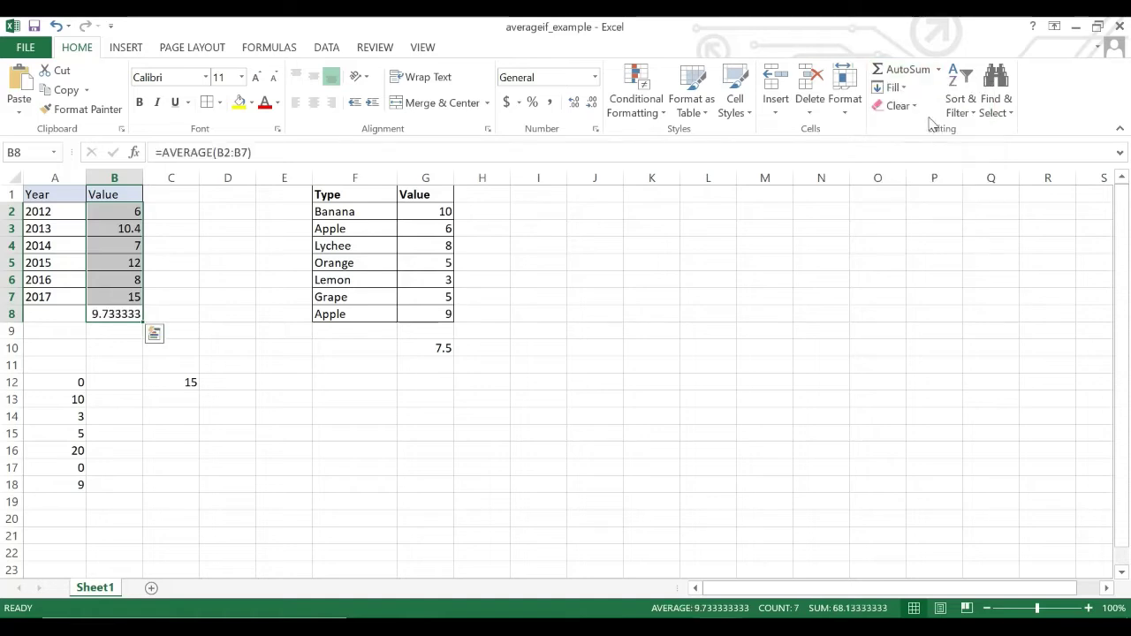
click(118, 329)
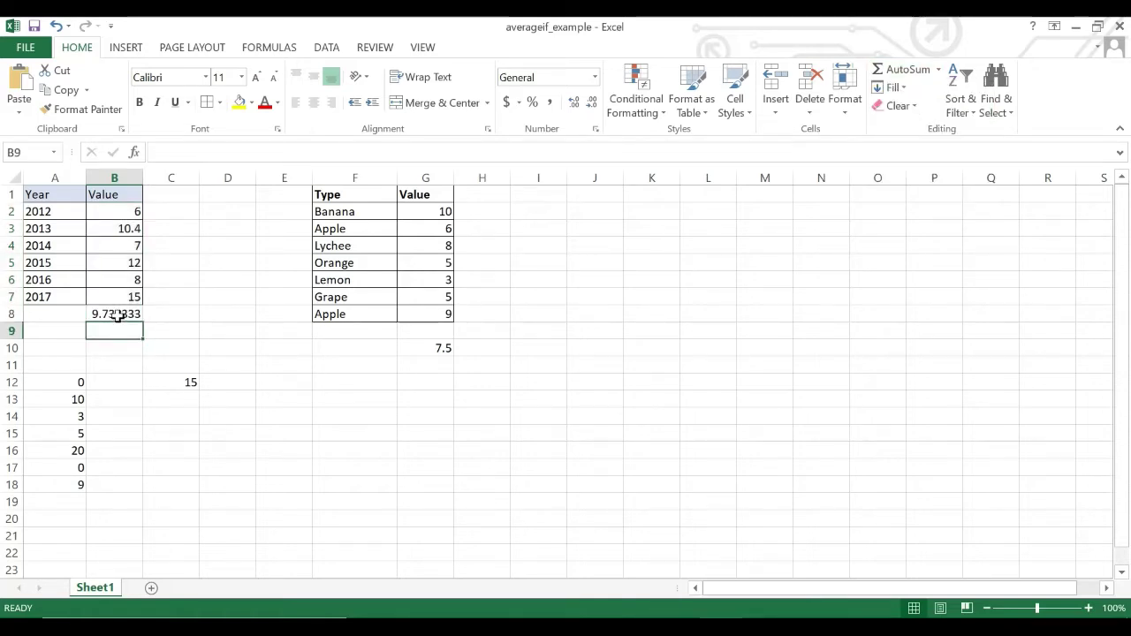
click(118, 316)
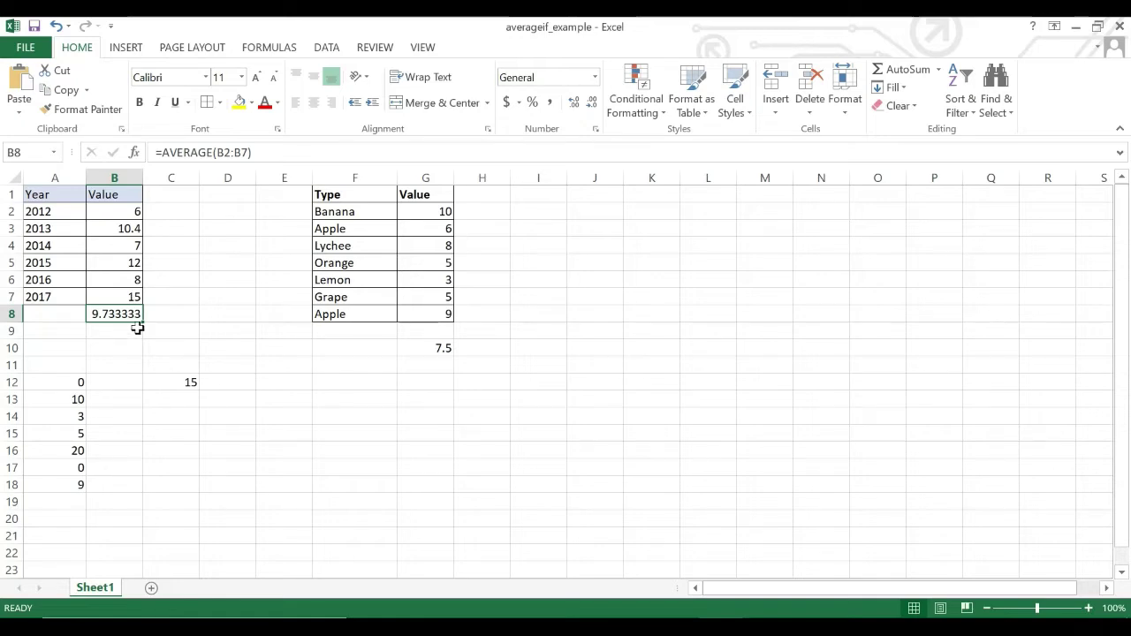
click(204, 307)
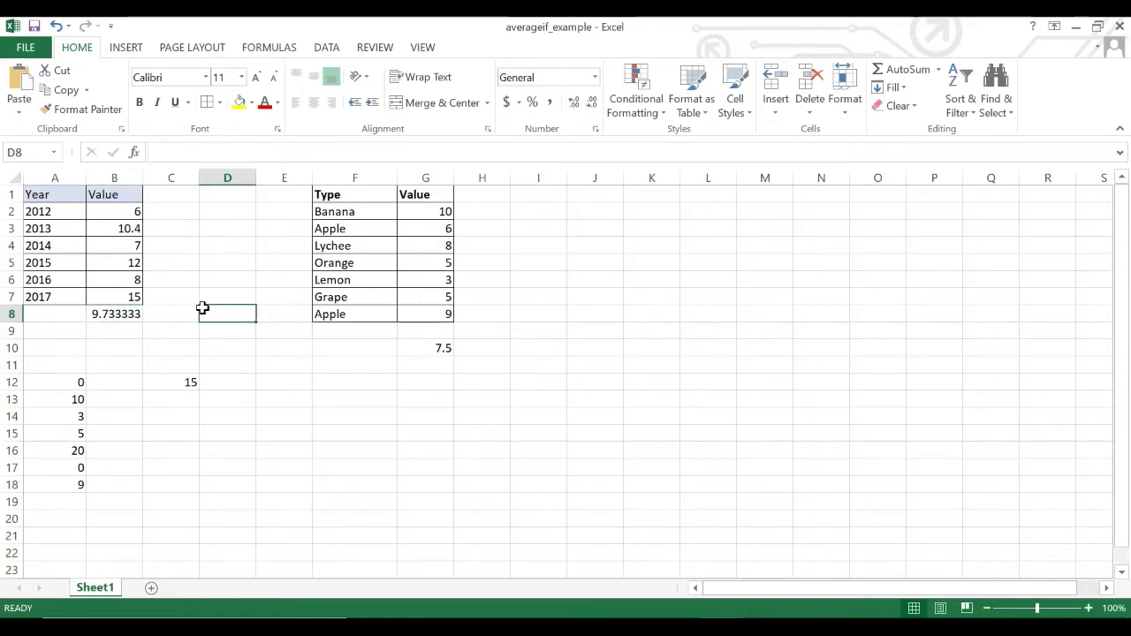
click(210, 264)
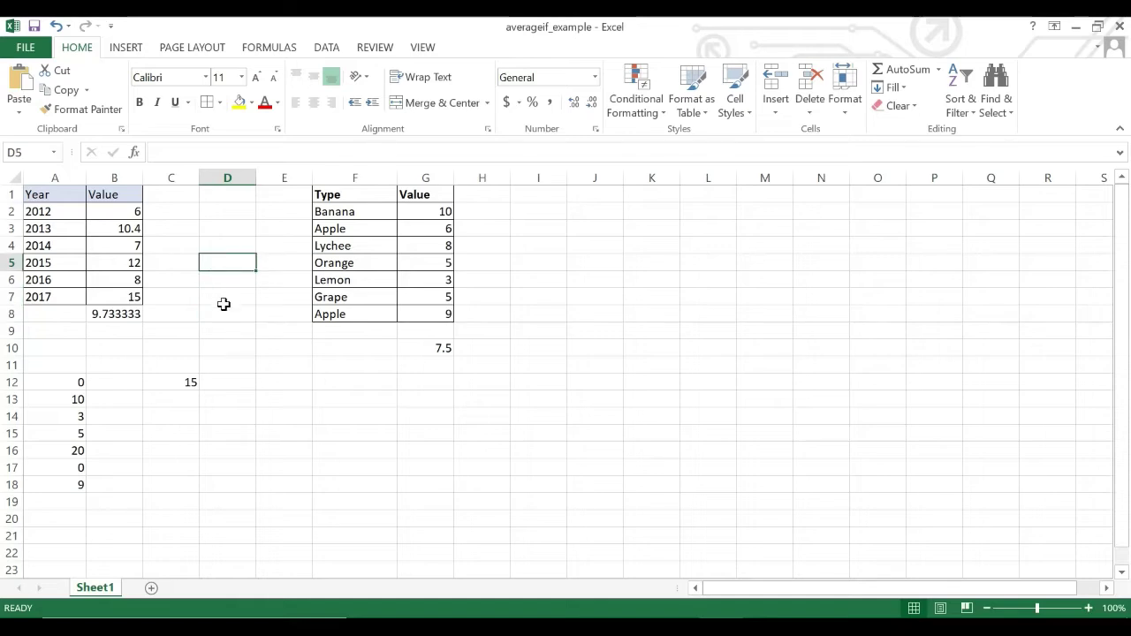
click(223, 307)
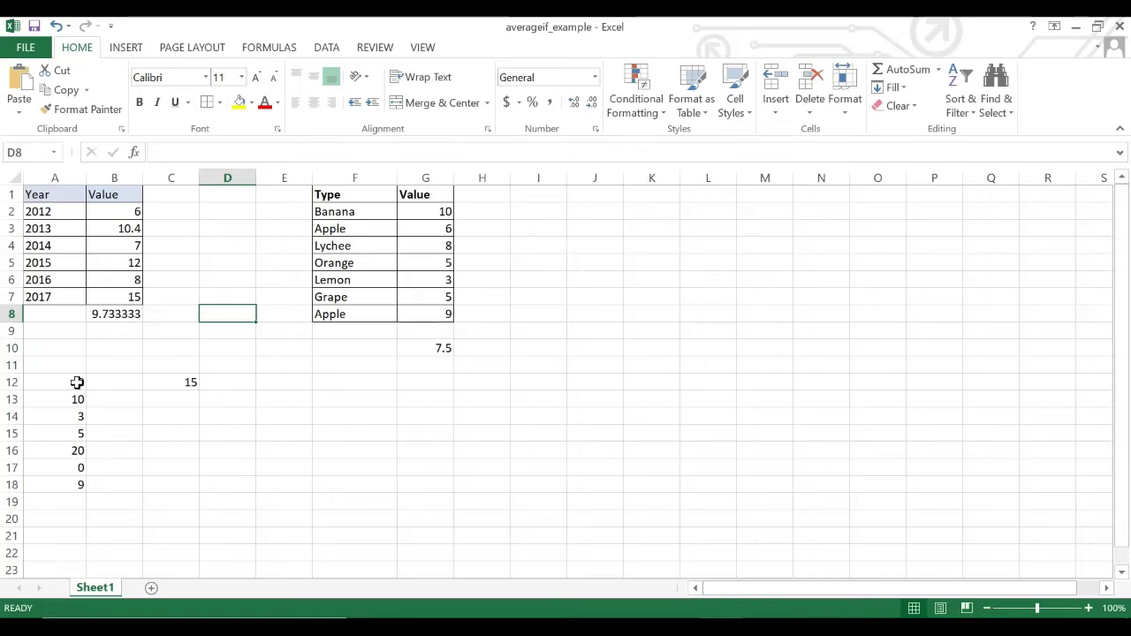
Apply all borders to the number list A12:A18 and clear the existing formula from cell C12.
drag(79, 382, 79, 485)
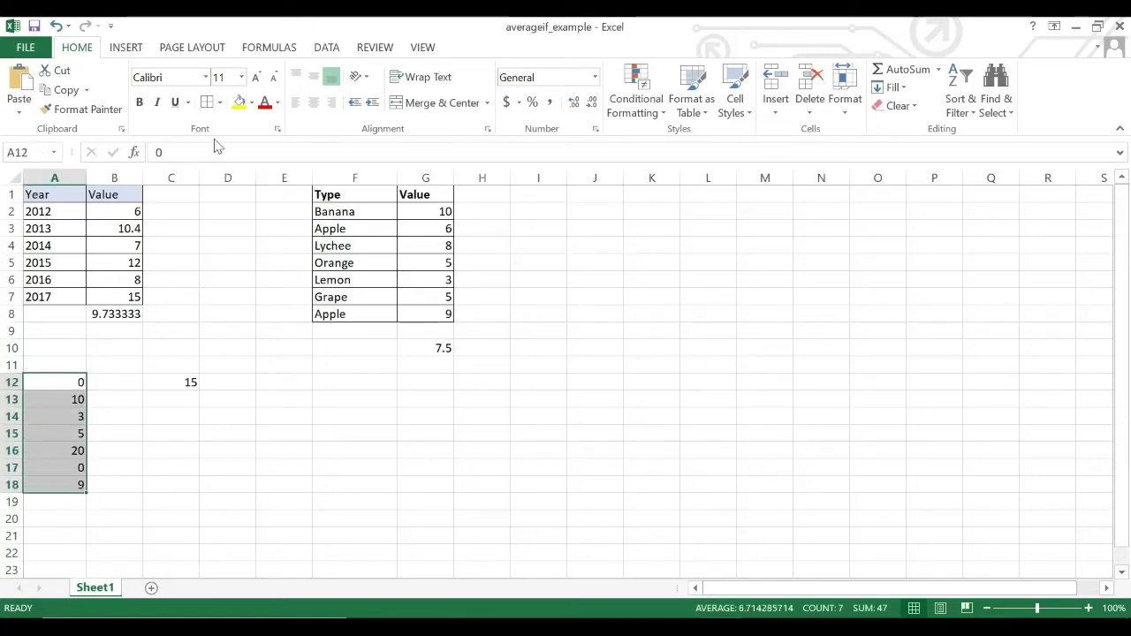
click(154, 441)
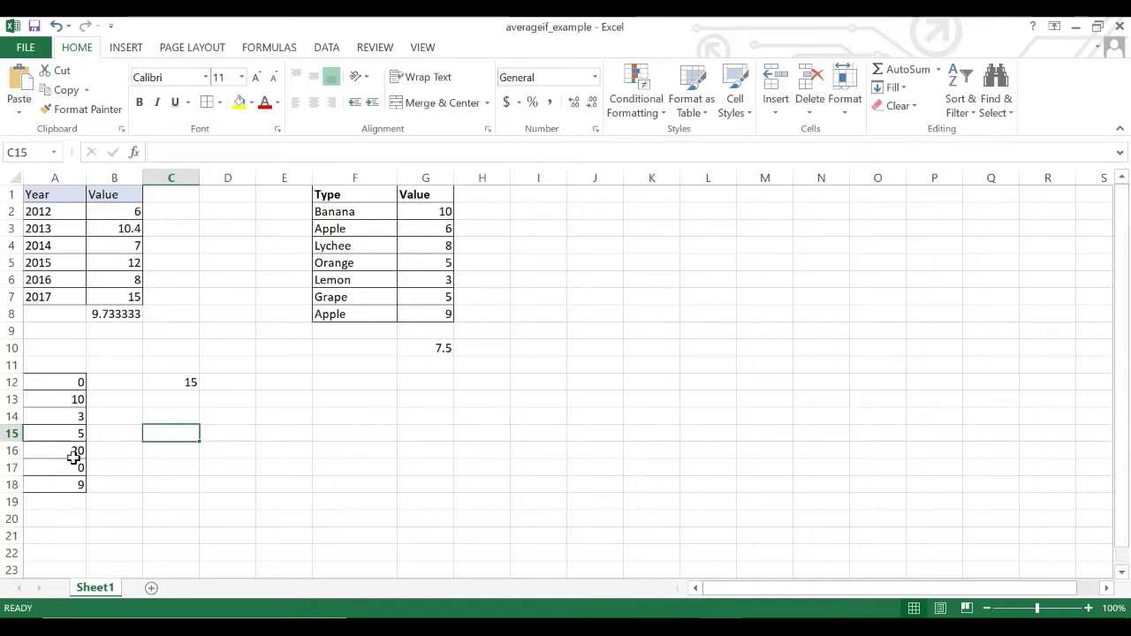
click(179, 387)
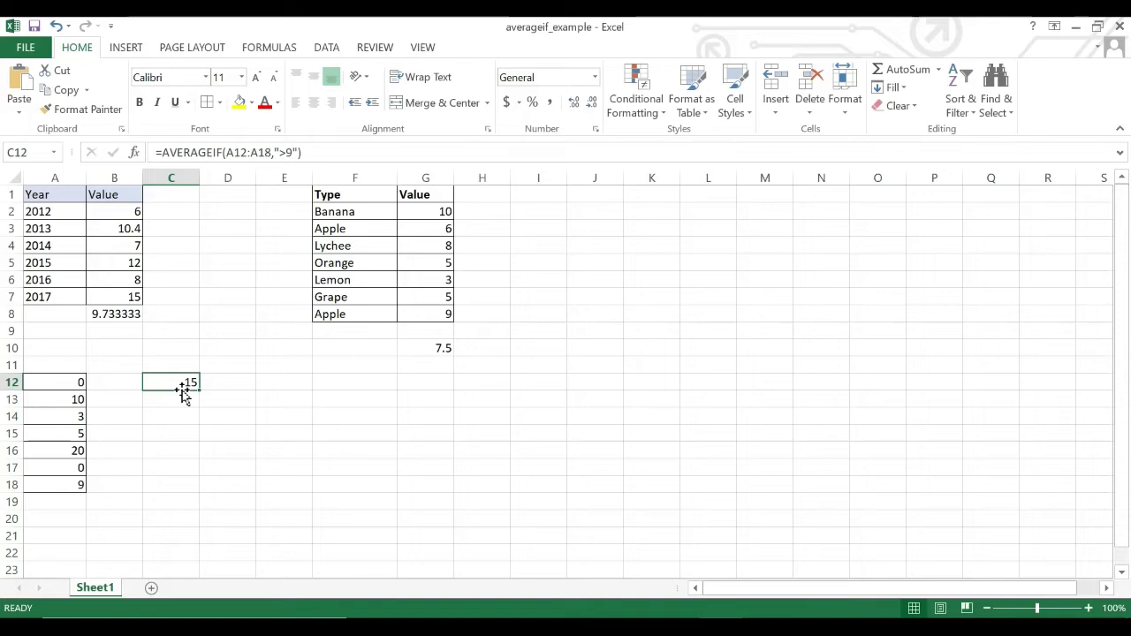
key(Delete)
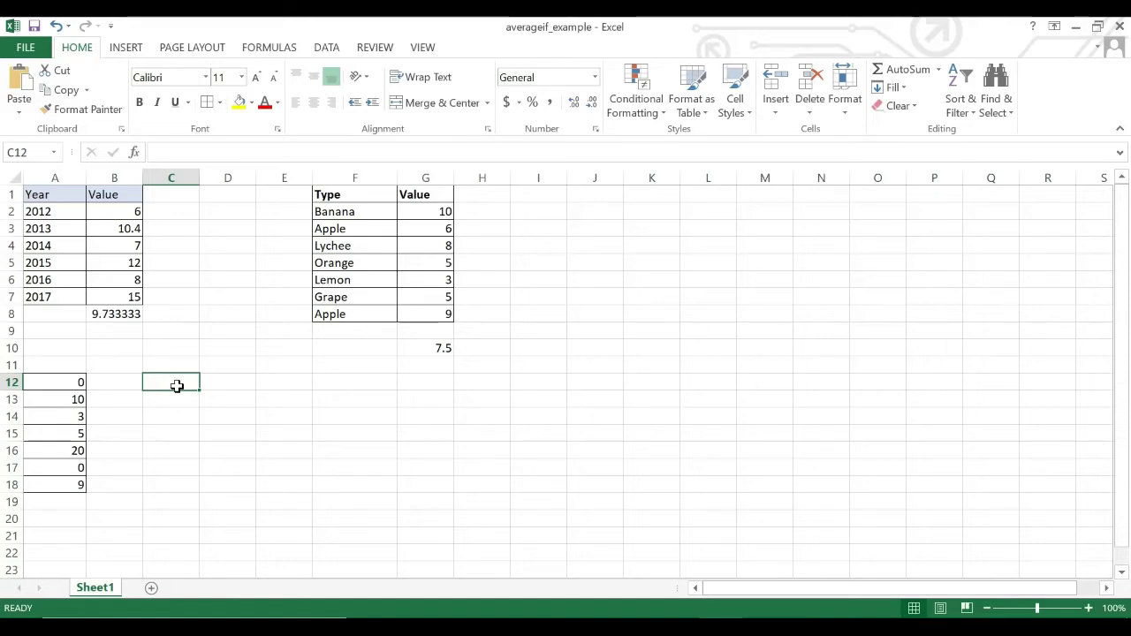
Insert the statistical AVERAGEIF function in cell C12 and set its Range to A12:A18.
click(268, 49)
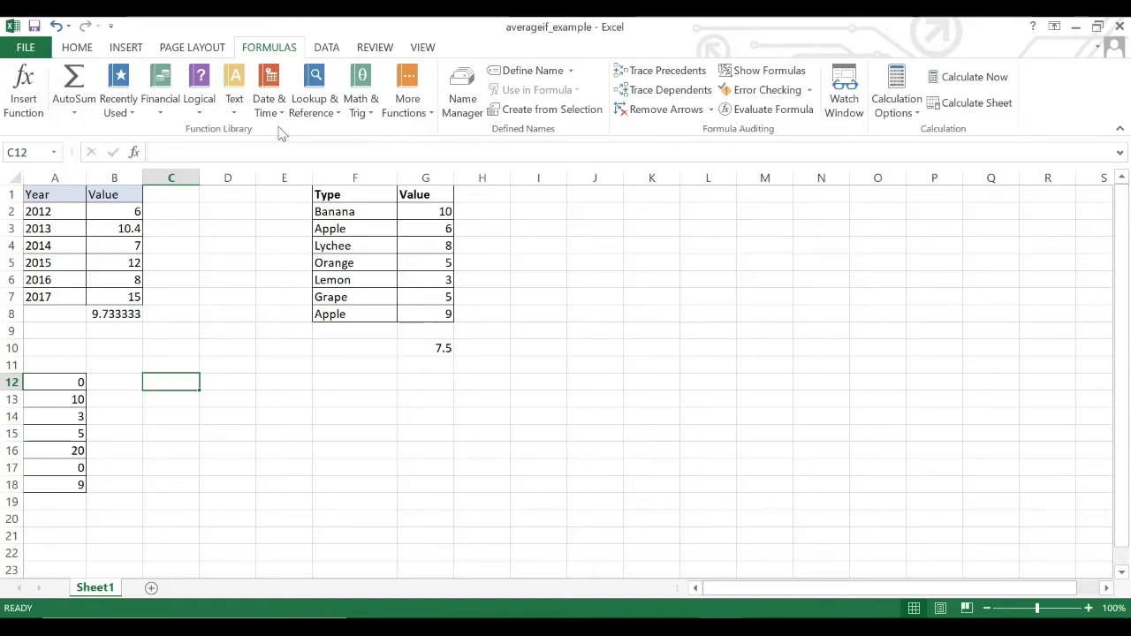
click(433, 113)
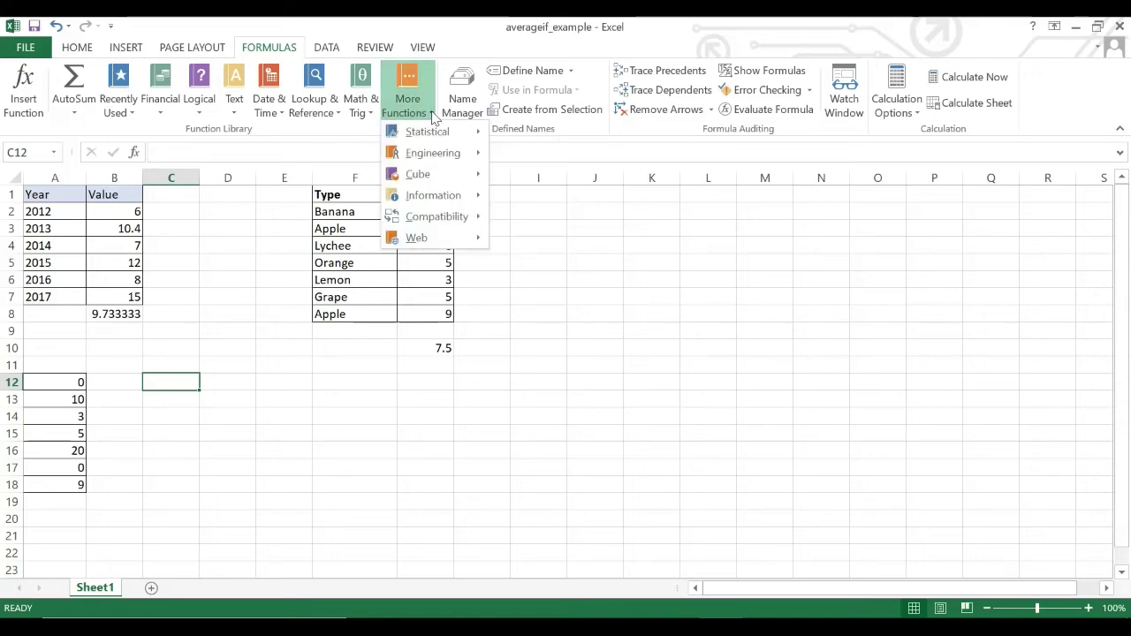
mouse_move(463, 132)
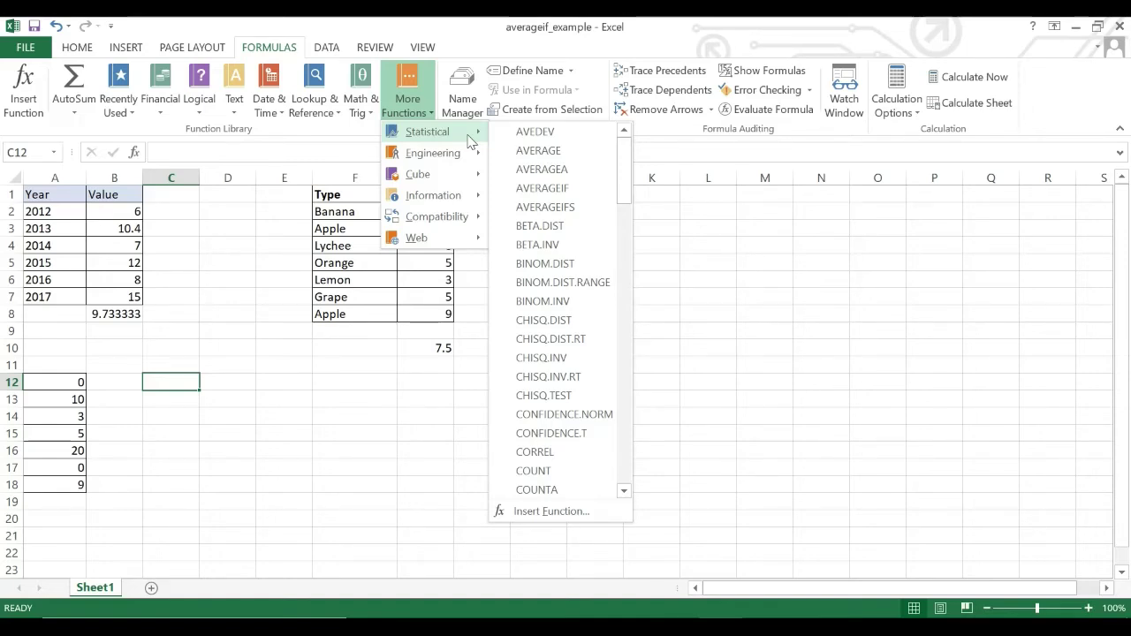
click(549, 192)
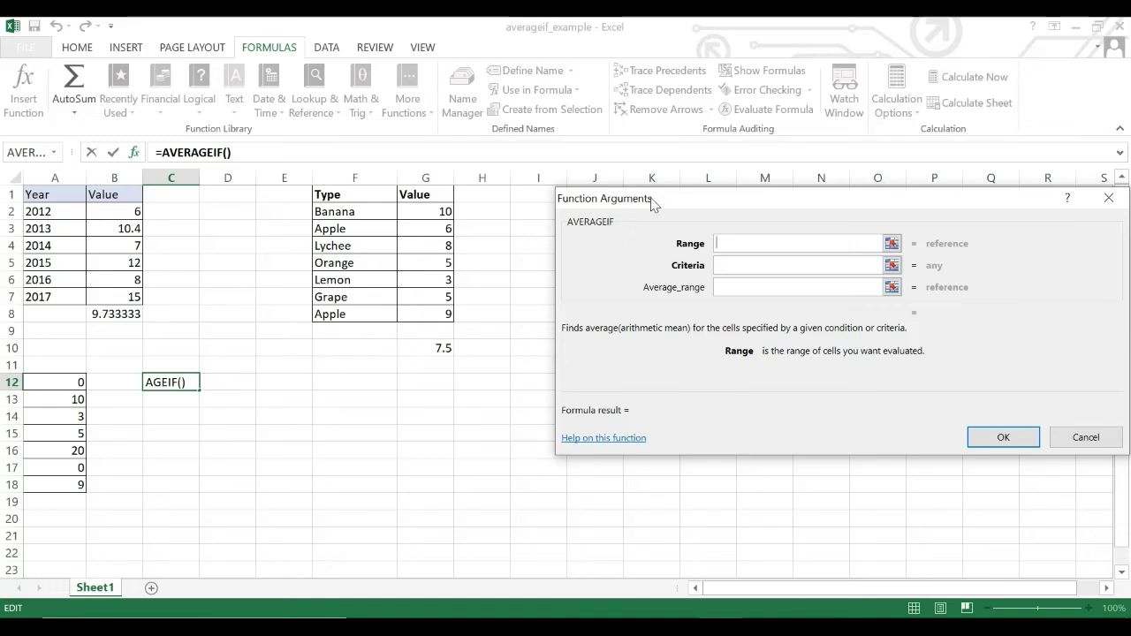
drag(664, 200, 493, 186)
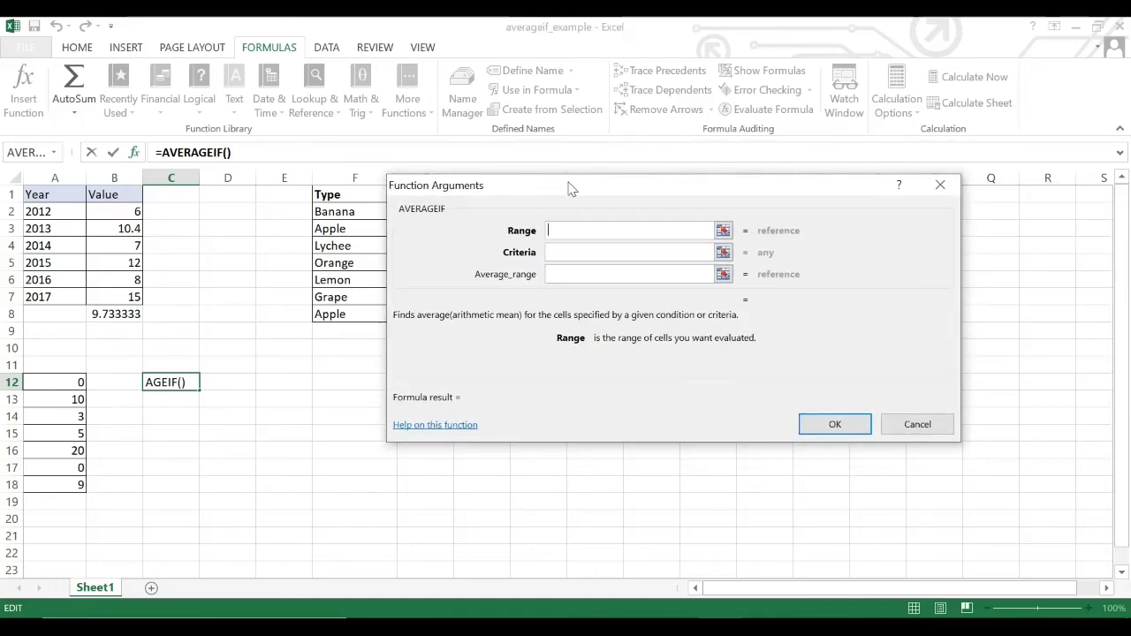
drag(601, 192, 601, 179)
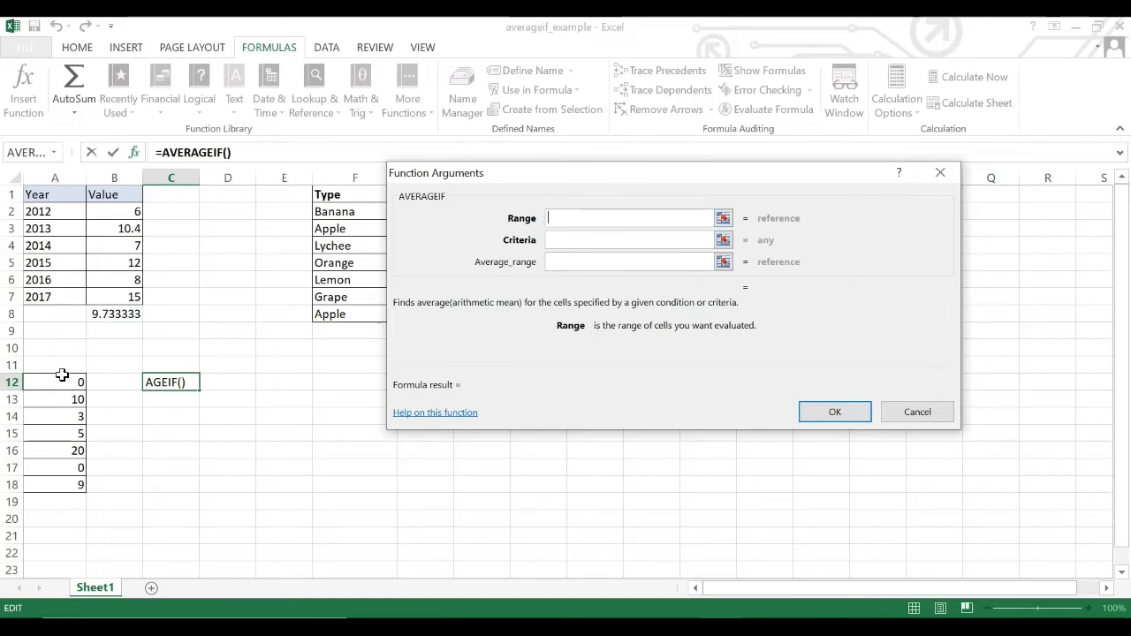
drag(59, 384, 70, 484)
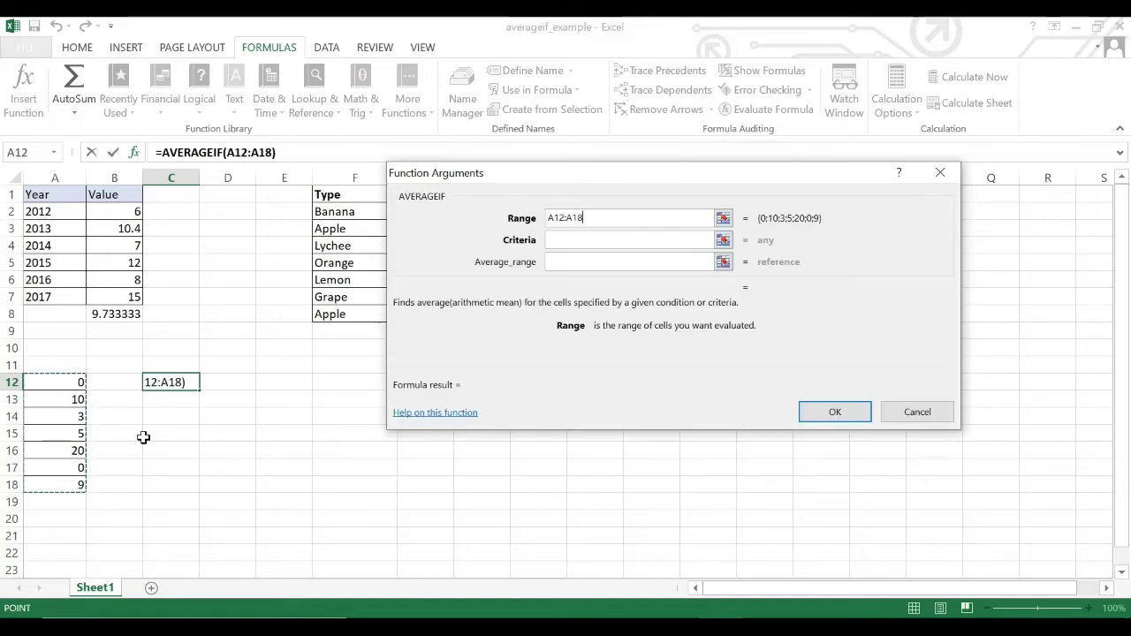
Set the AVERAGEIF criteria to >9, leave Average_range empty and accept the function arguments.
click(574, 241)
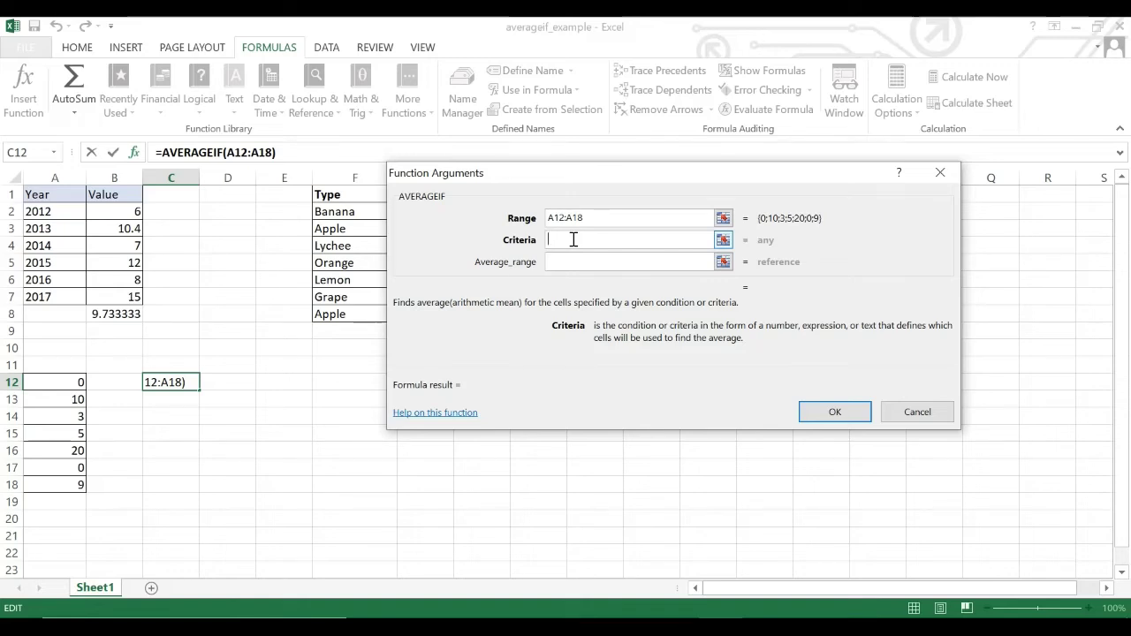
text(9)
key(BackSpace)
text(>9)
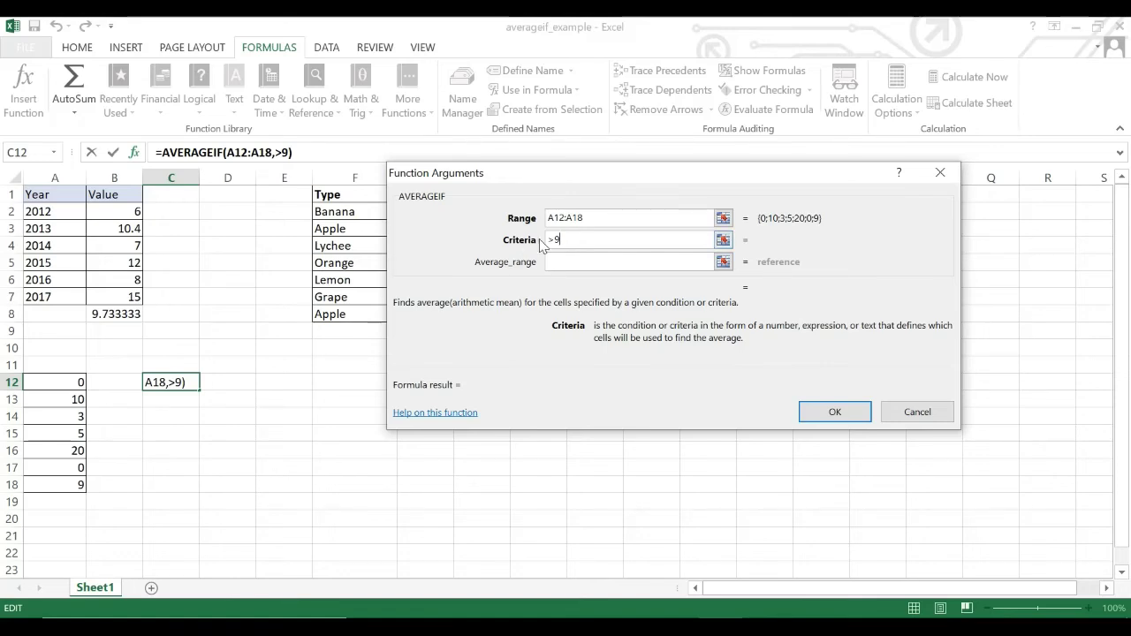
click(609, 264)
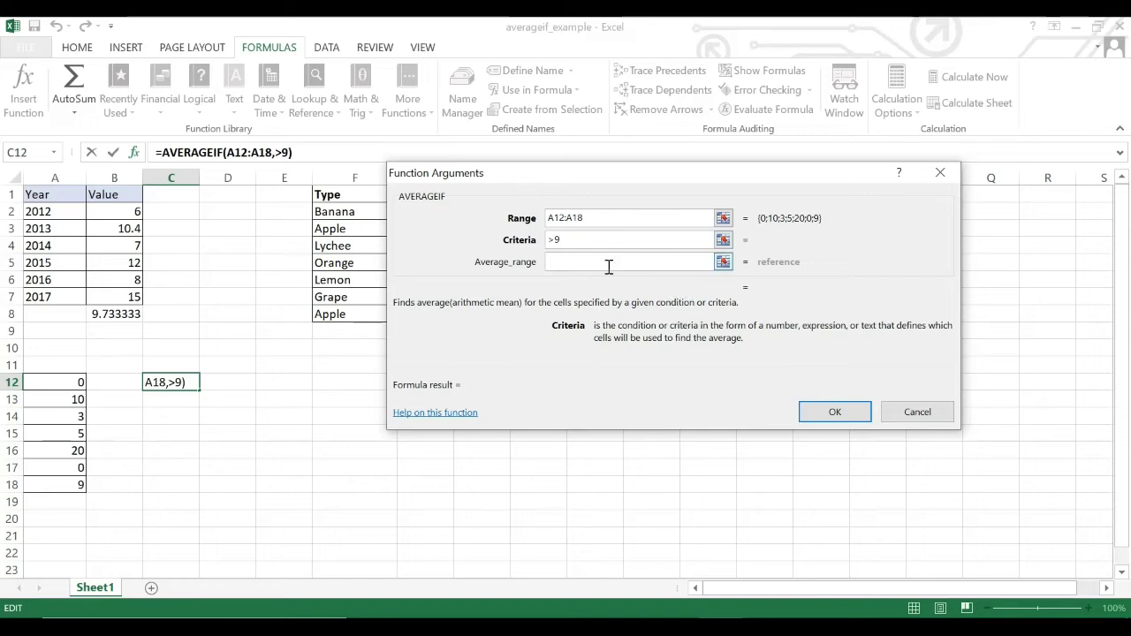
click(844, 414)
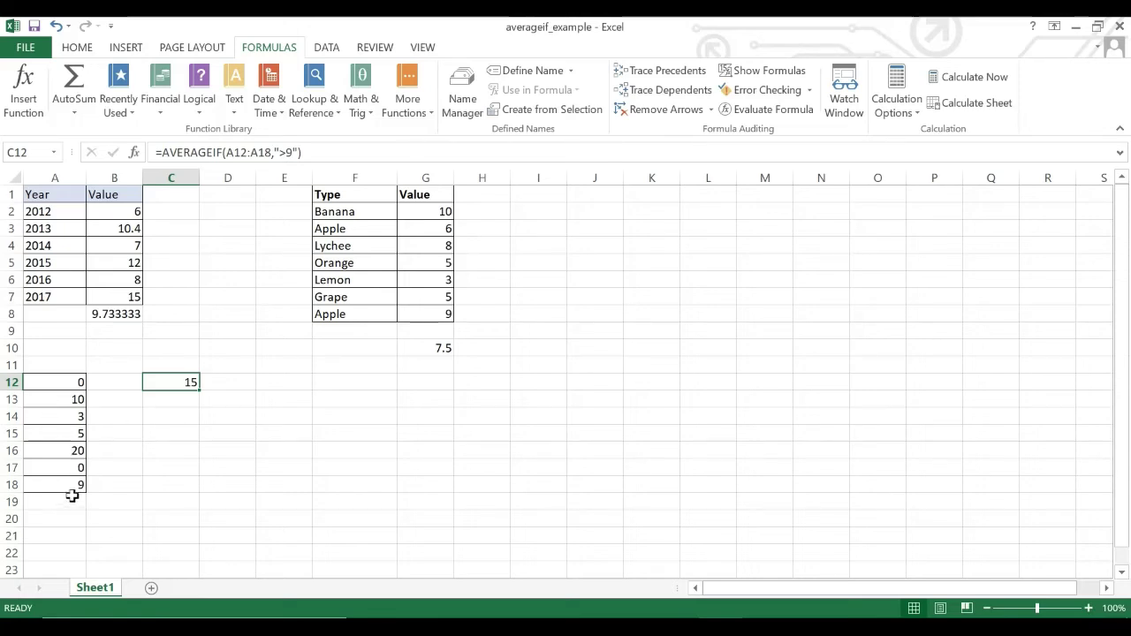
Check the list values in A13 and A16 against the AVERAGEIF formula in C12.
click(63, 402)
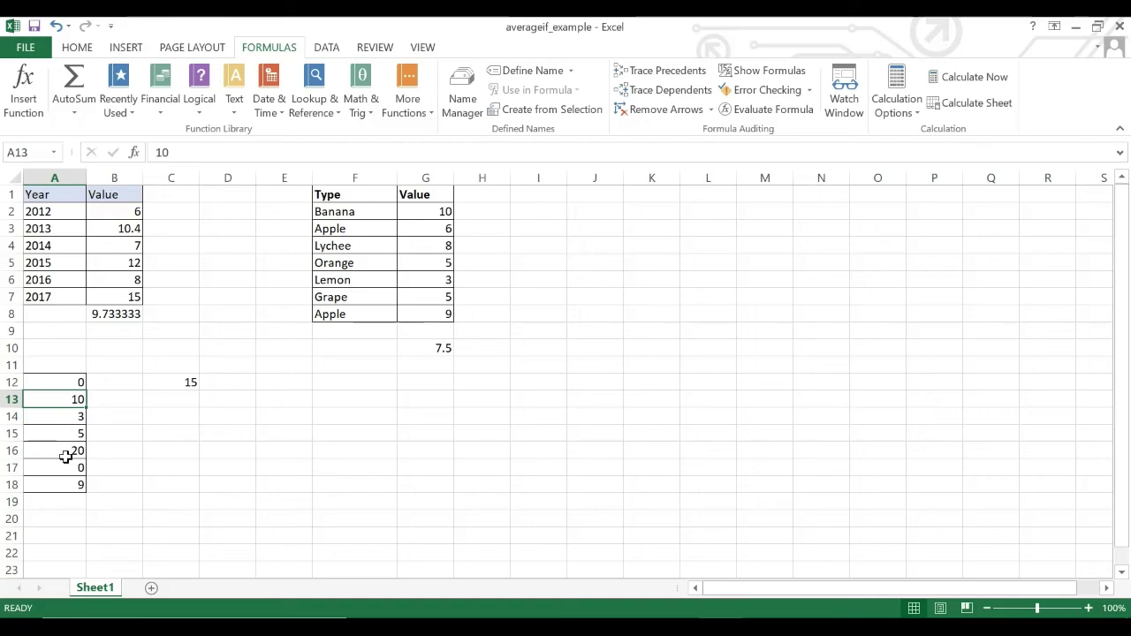
click(71, 449)
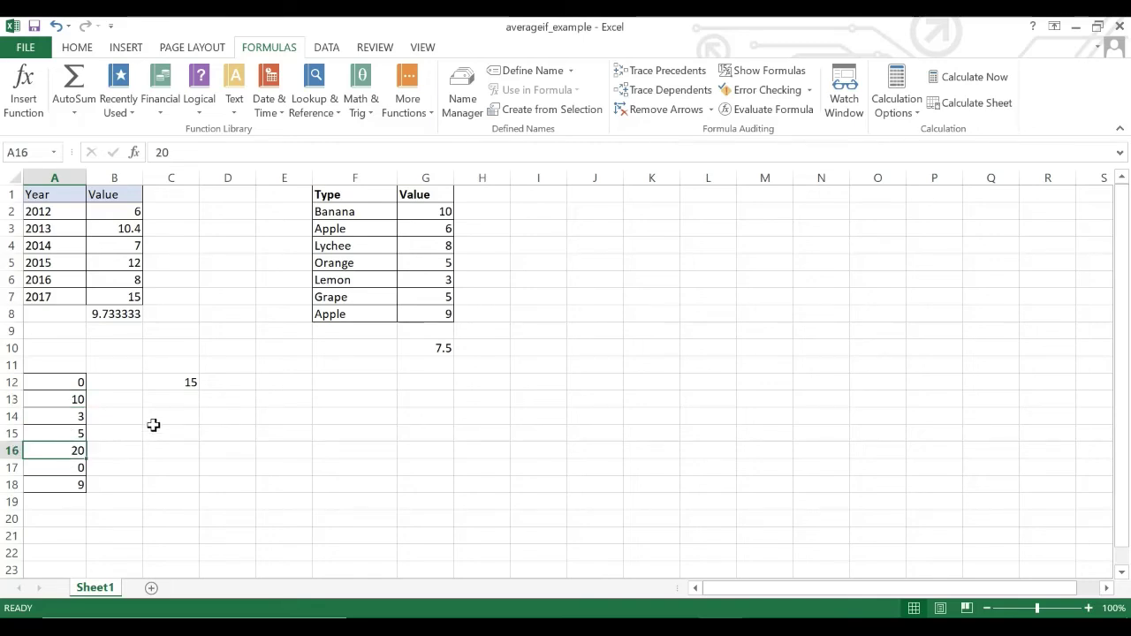
click(182, 384)
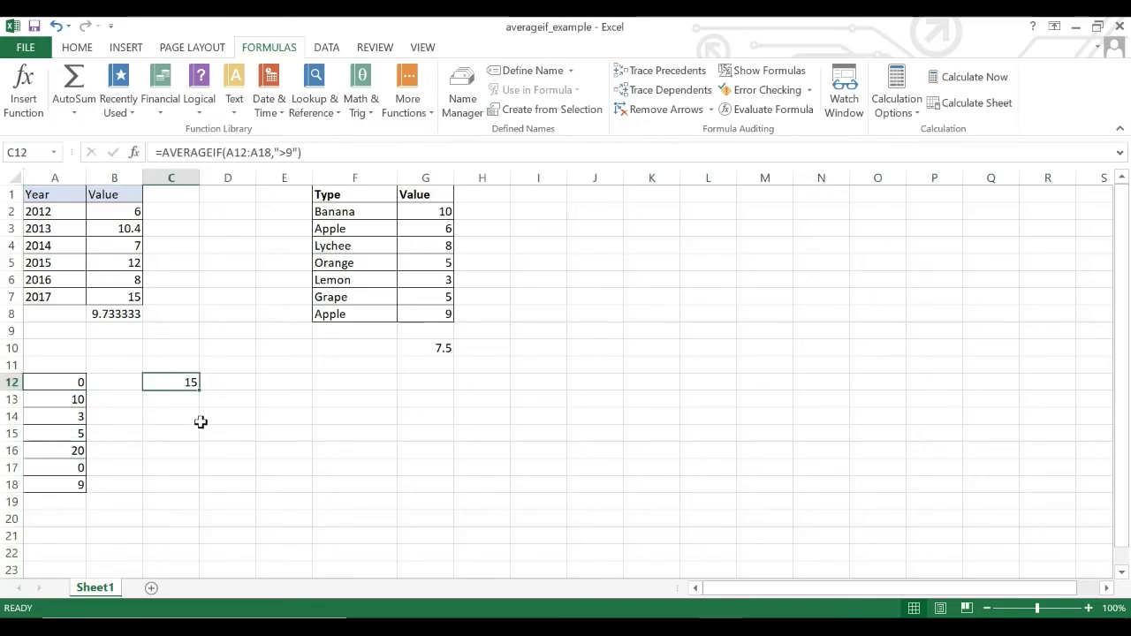
Clear the existing AVERAGEIF formula from cell G10 below the fruit table.
click(406, 412)
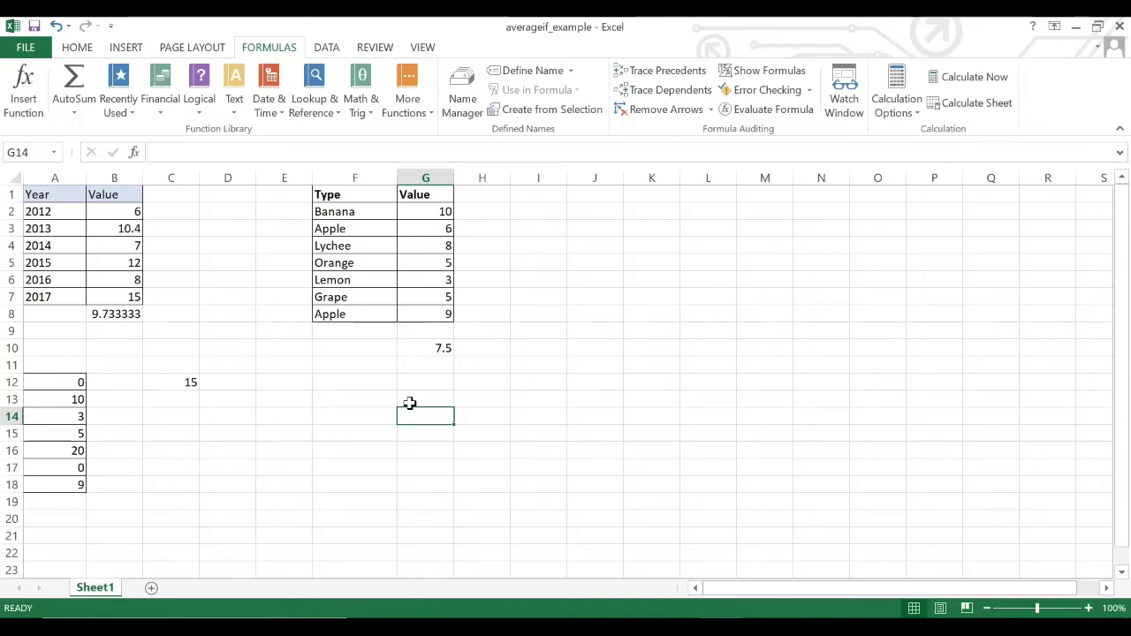
click(431, 350)
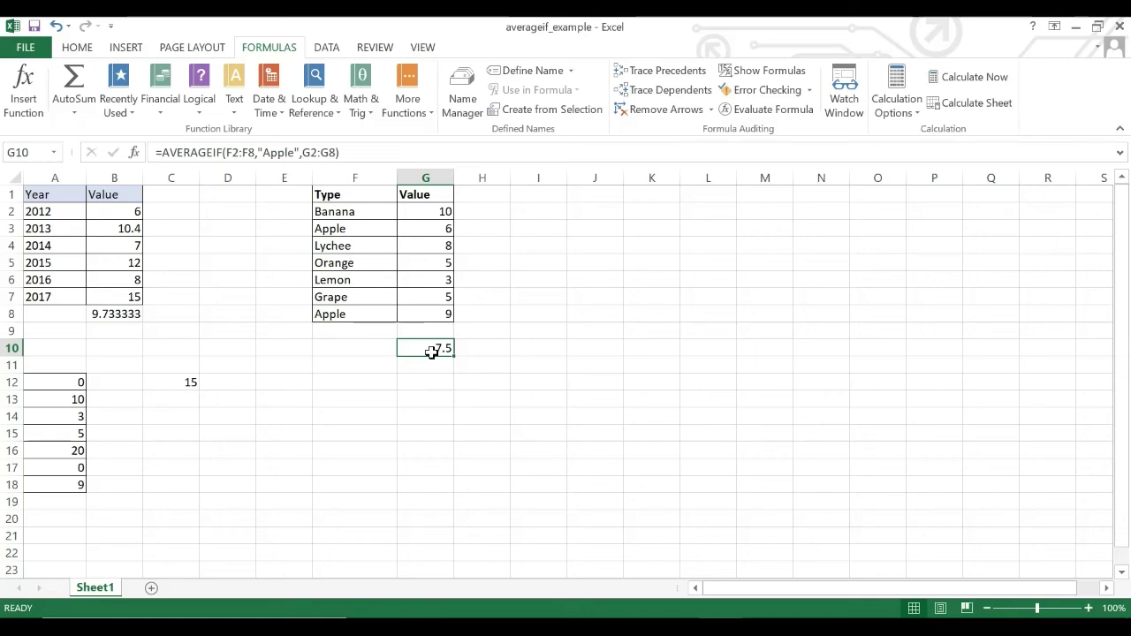
key(Delete)
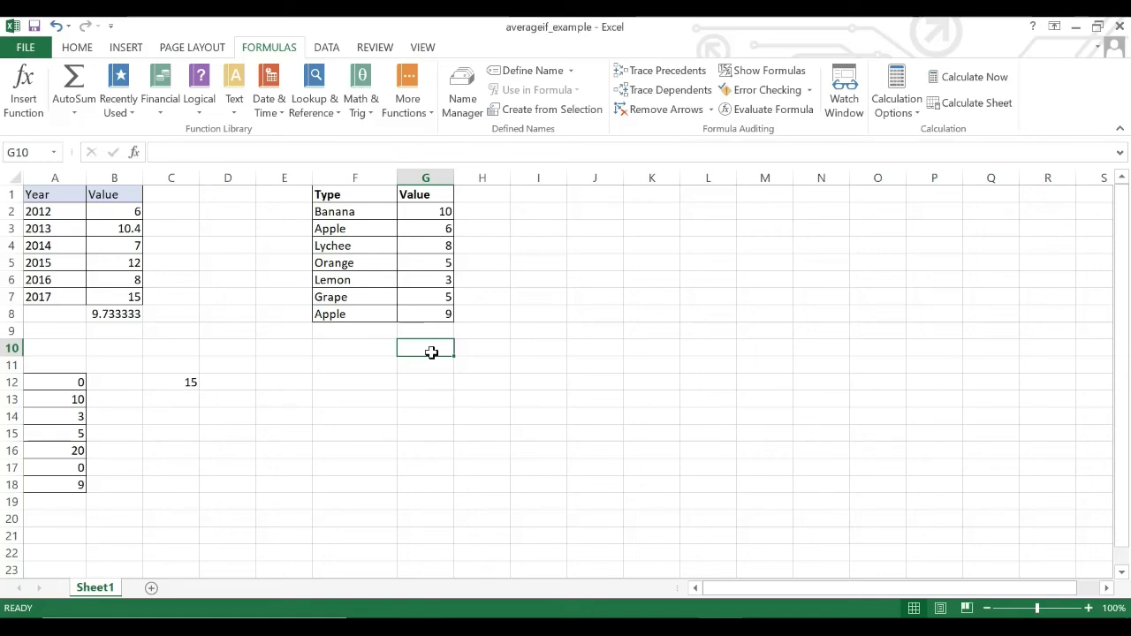
Review the fruit names in the Type column F2:F8 and their numbers in the Value column G2:G8.
click(340, 212)
click(344, 246)
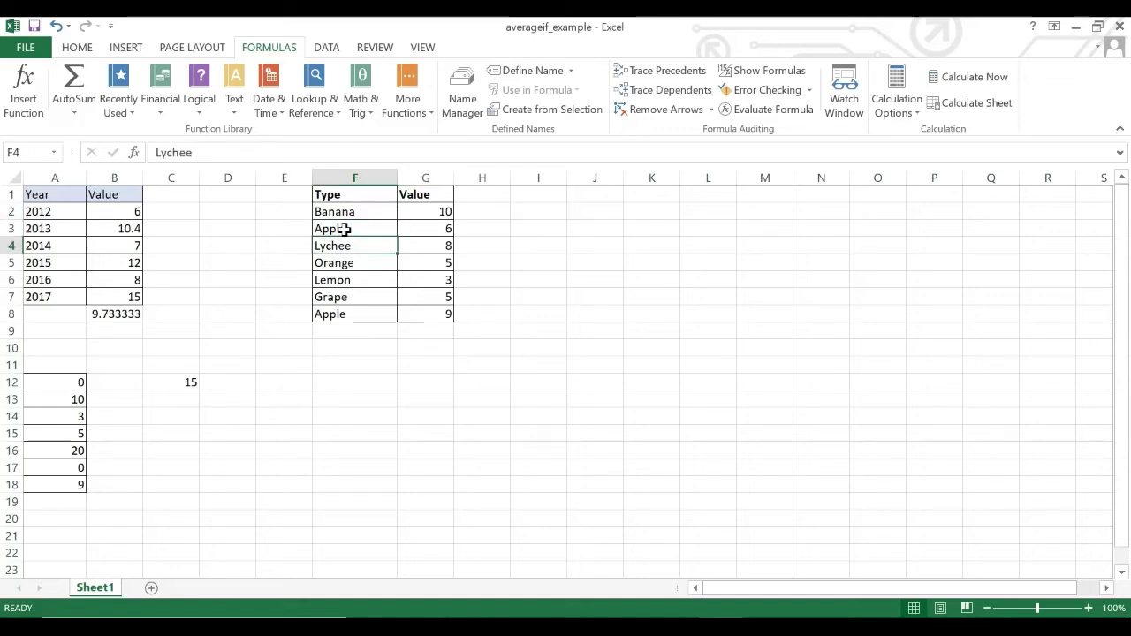
click(331, 228)
click(344, 263)
click(343, 243)
click(335, 230)
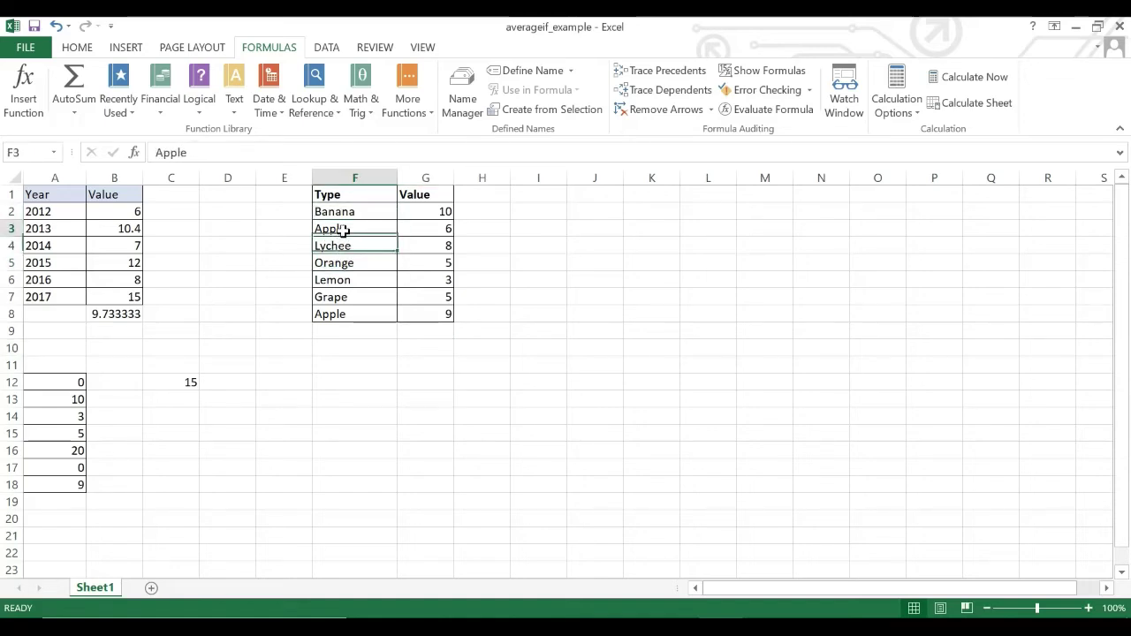
click(344, 263)
click(340, 298)
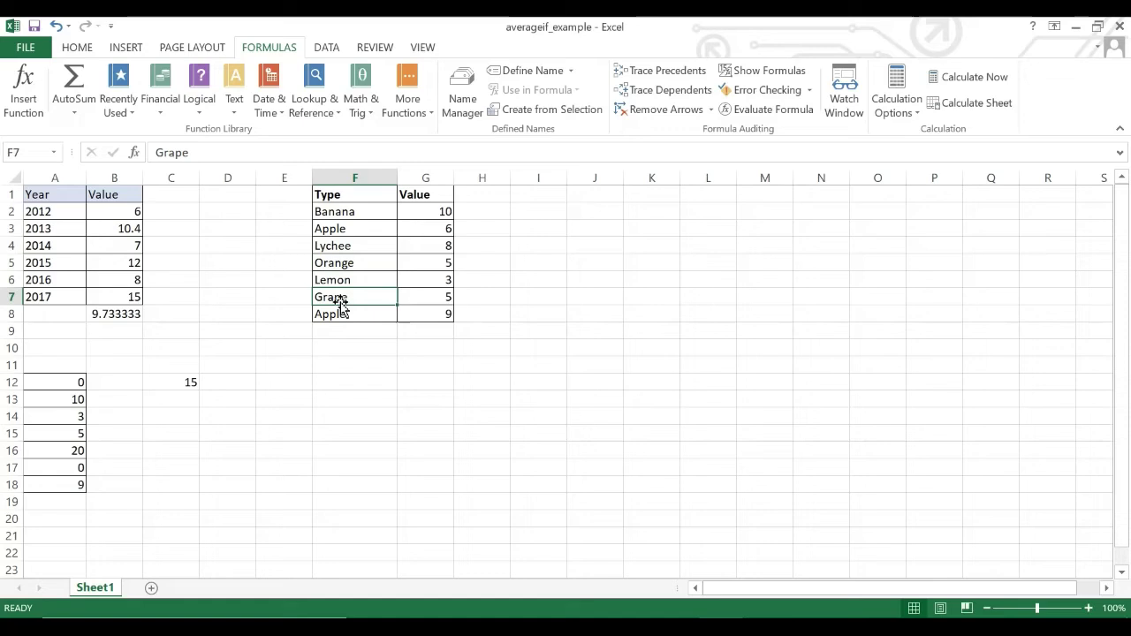
click(368, 230)
click(421, 214)
click(431, 232)
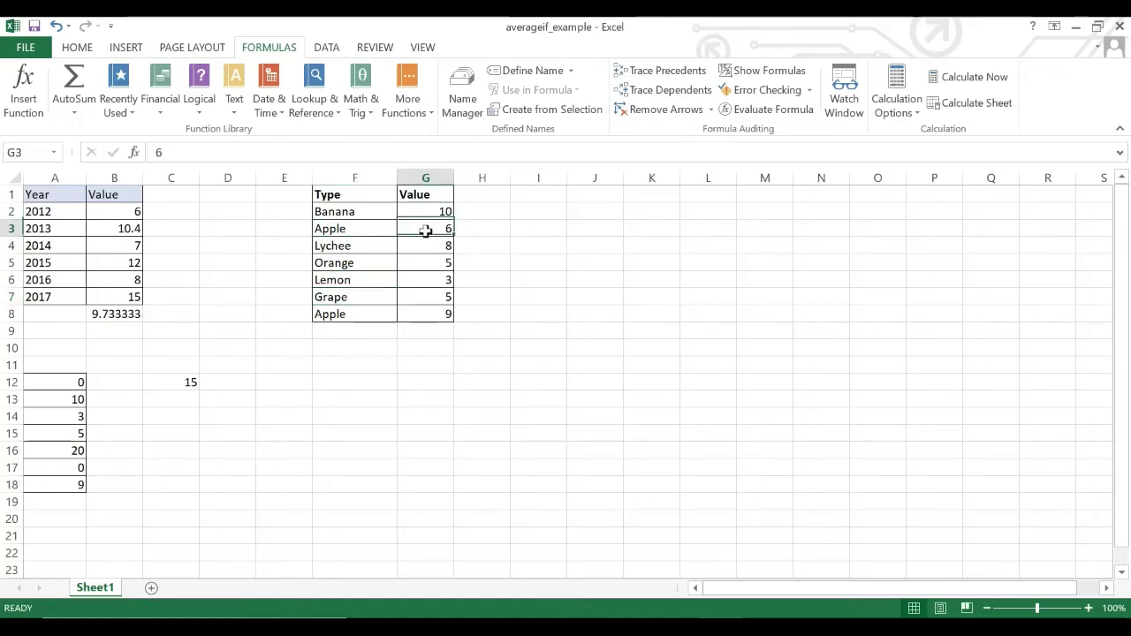
click(436, 275)
click(439, 312)
click(440, 281)
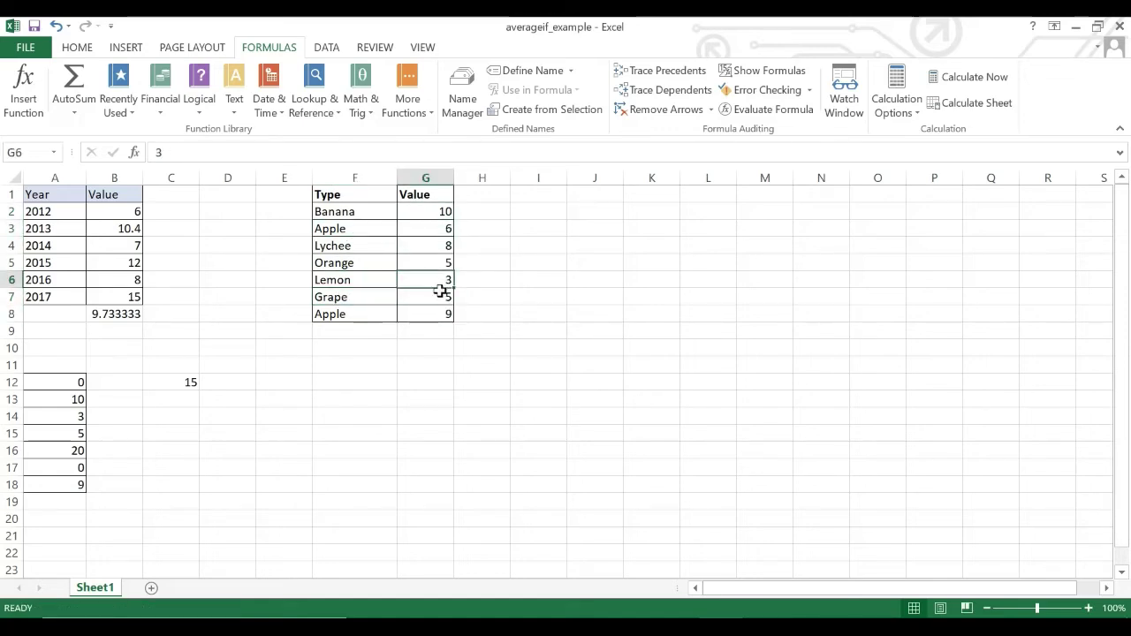
click(438, 290)
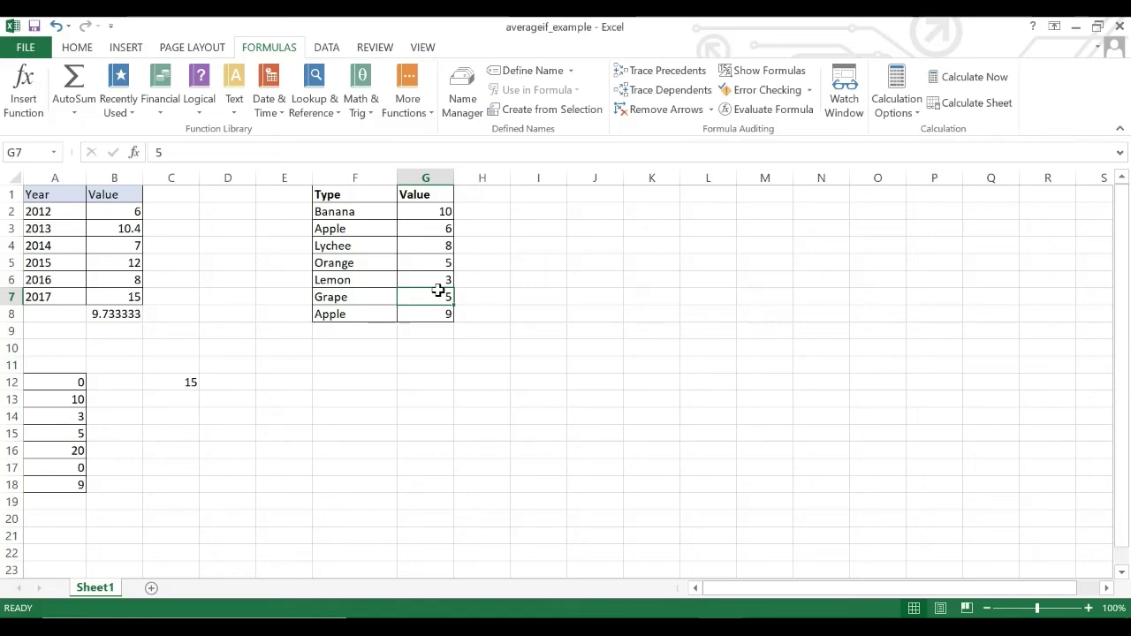
Examine the two Apple entries in F3 and F8 together with their values in G3 and G8.
click(421, 351)
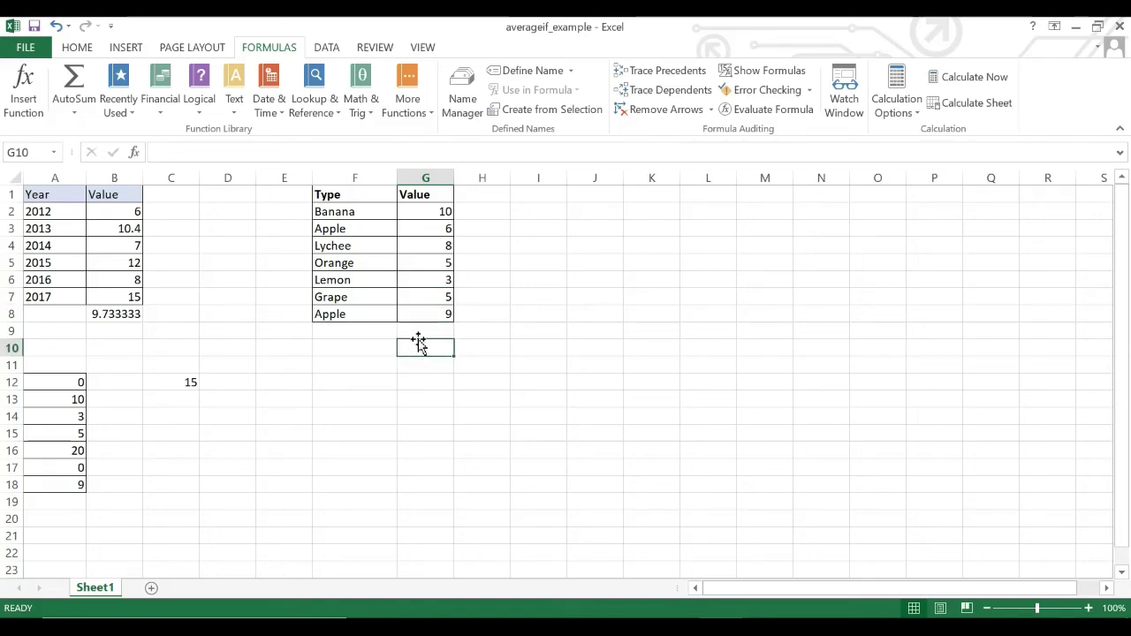
click(356, 233)
click(356, 314)
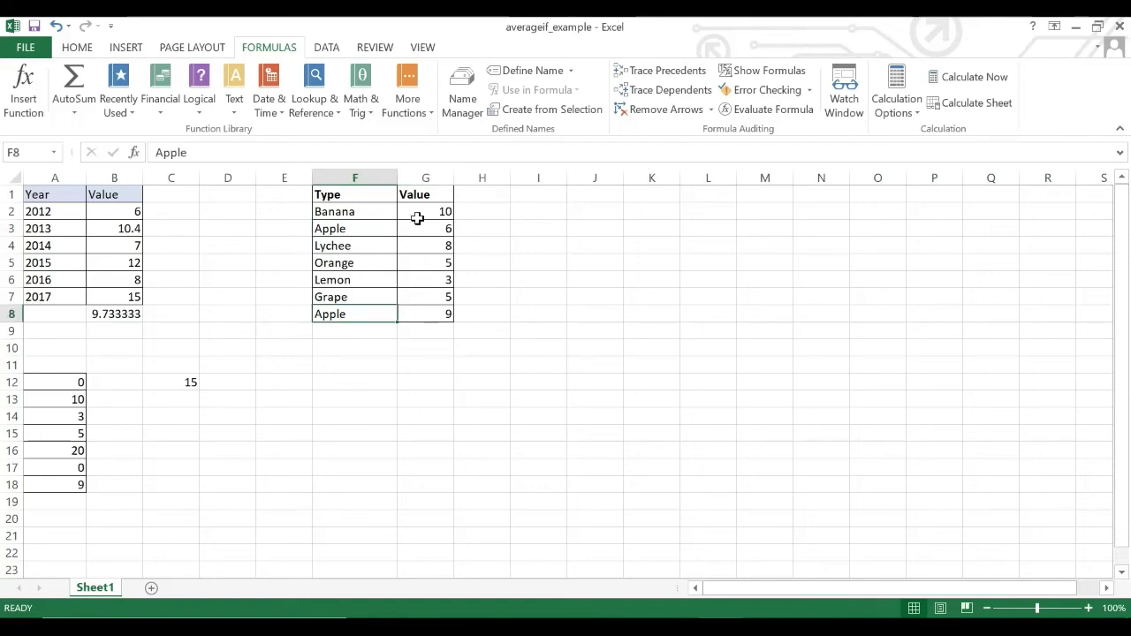
click(359, 228)
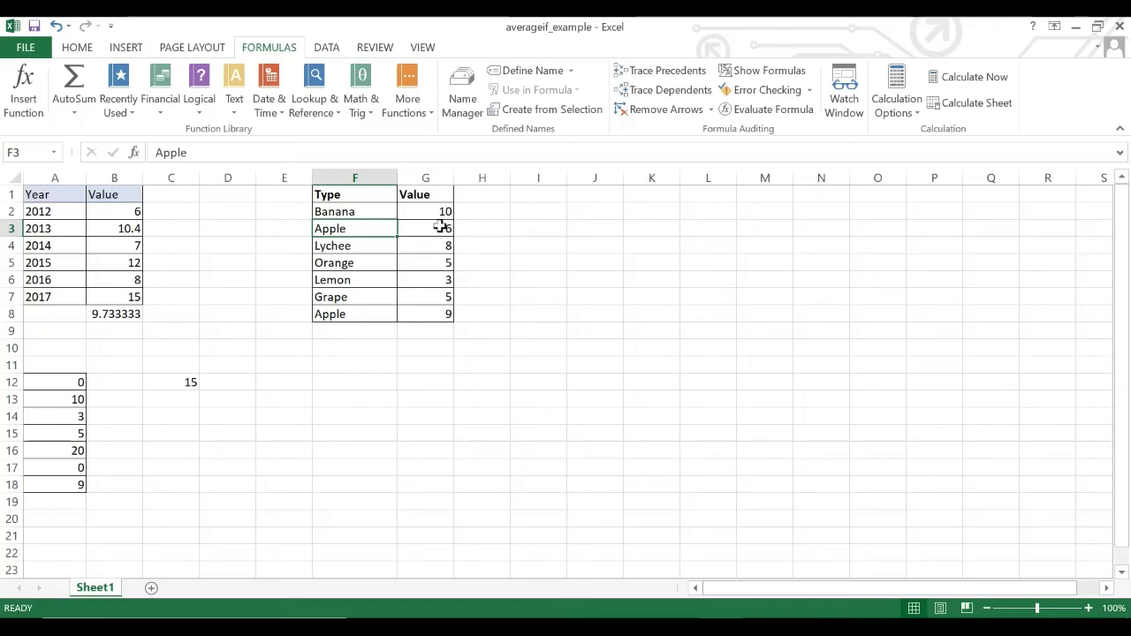
click(440, 227)
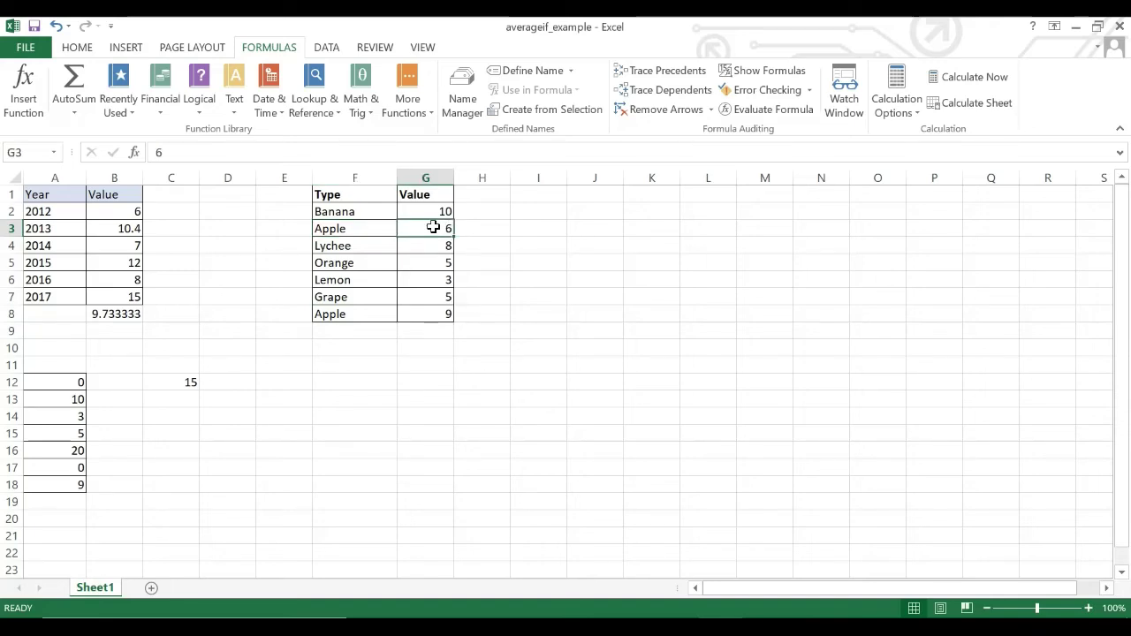
click(433, 310)
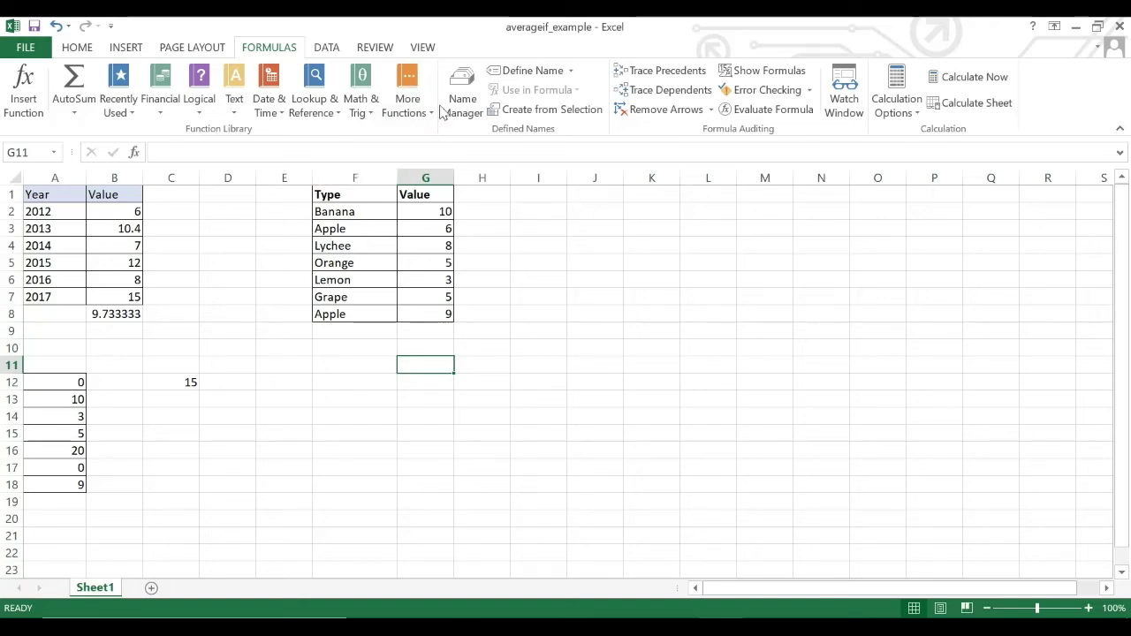
Insert the statistical AVERAGEIF function in cell G11 and set its Range to the fruit types F2:F8.
click(408, 104)
mouse_move(442, 132)
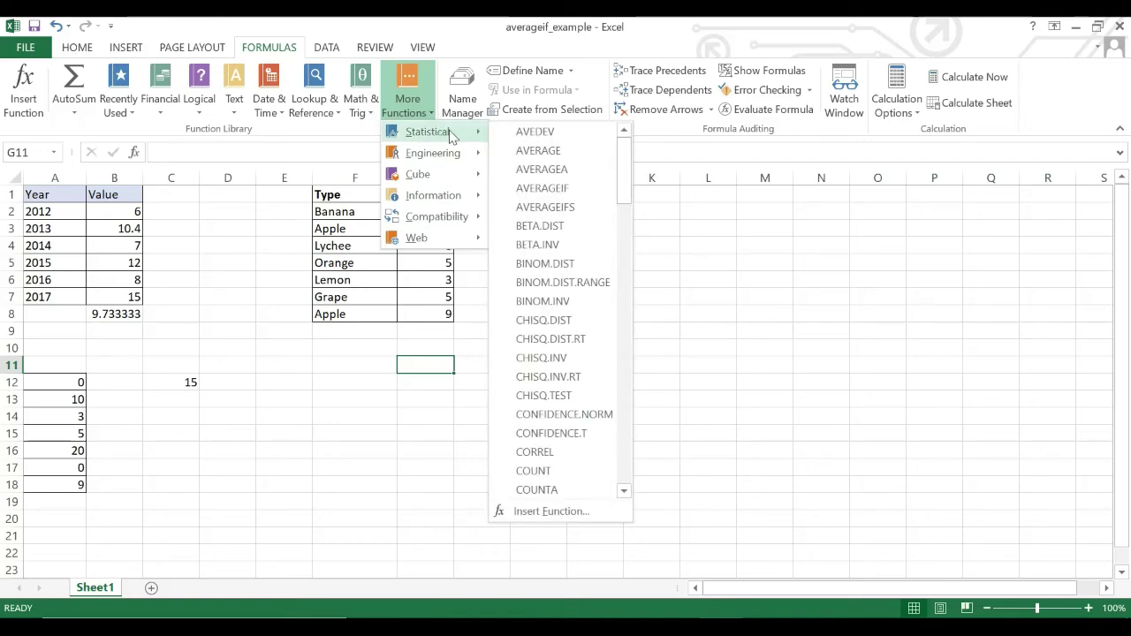
click(557, 189)
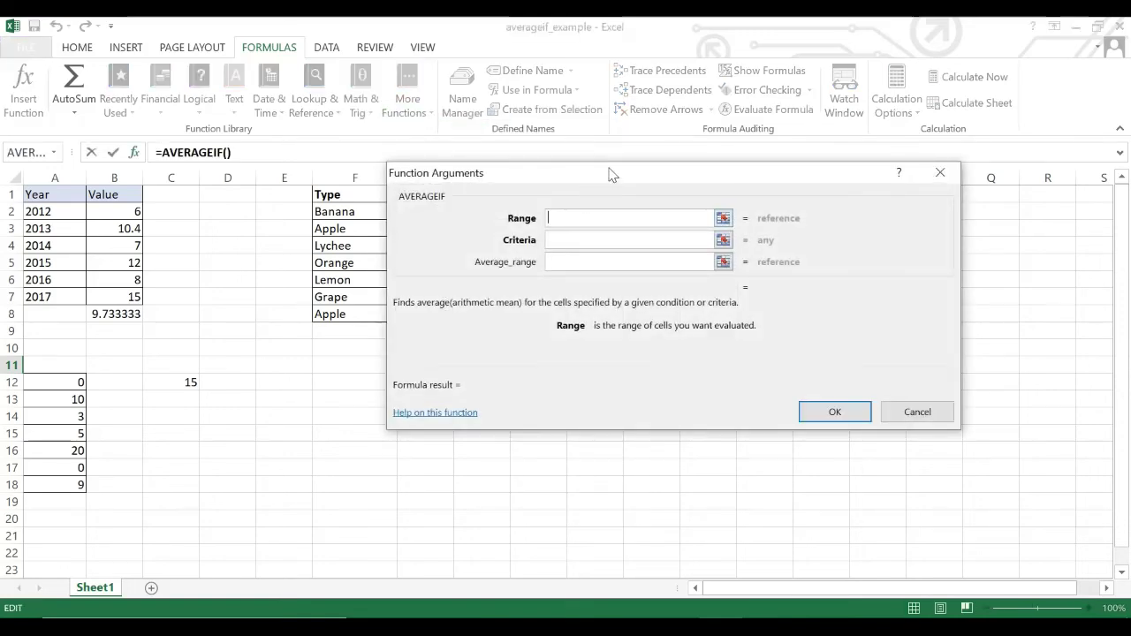
drag(609, 174, 708, 173)
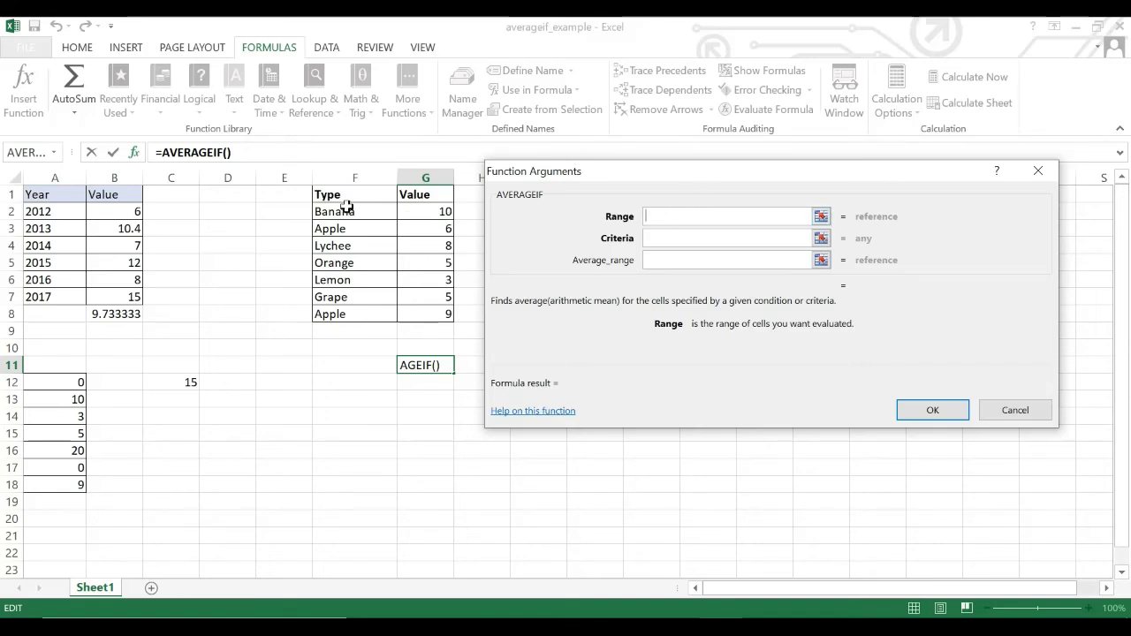
drag(343, 208, 348, 313)
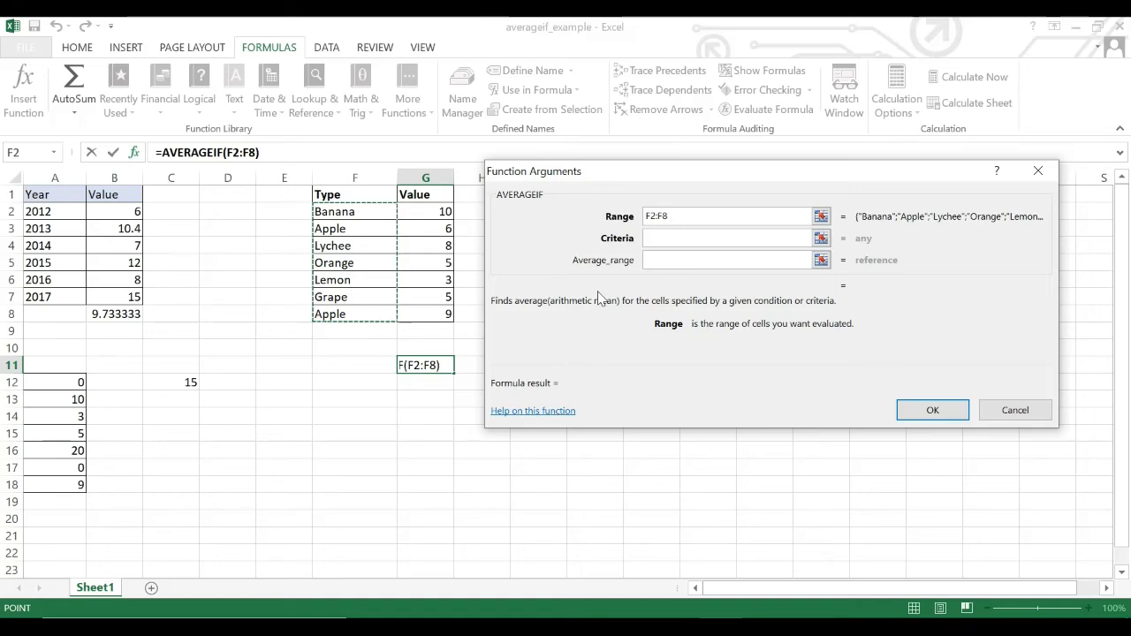
Set the AVERAGEIF criteria to Apple and Average_range to G2:G8, and accept the function arguments.
click(680, 241)
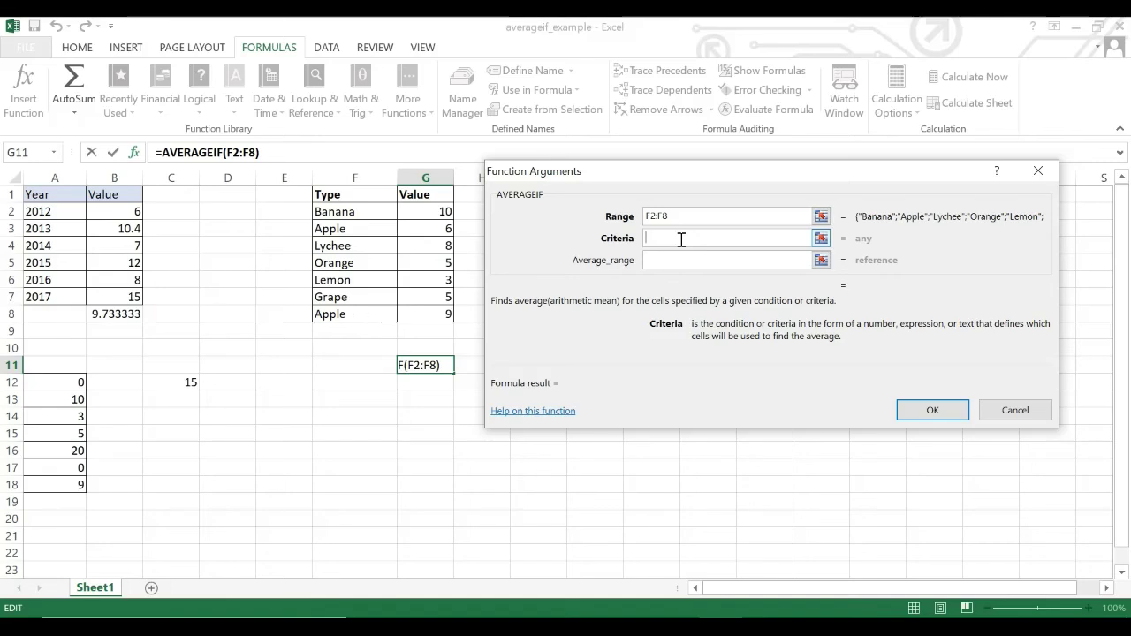
text(Apl)
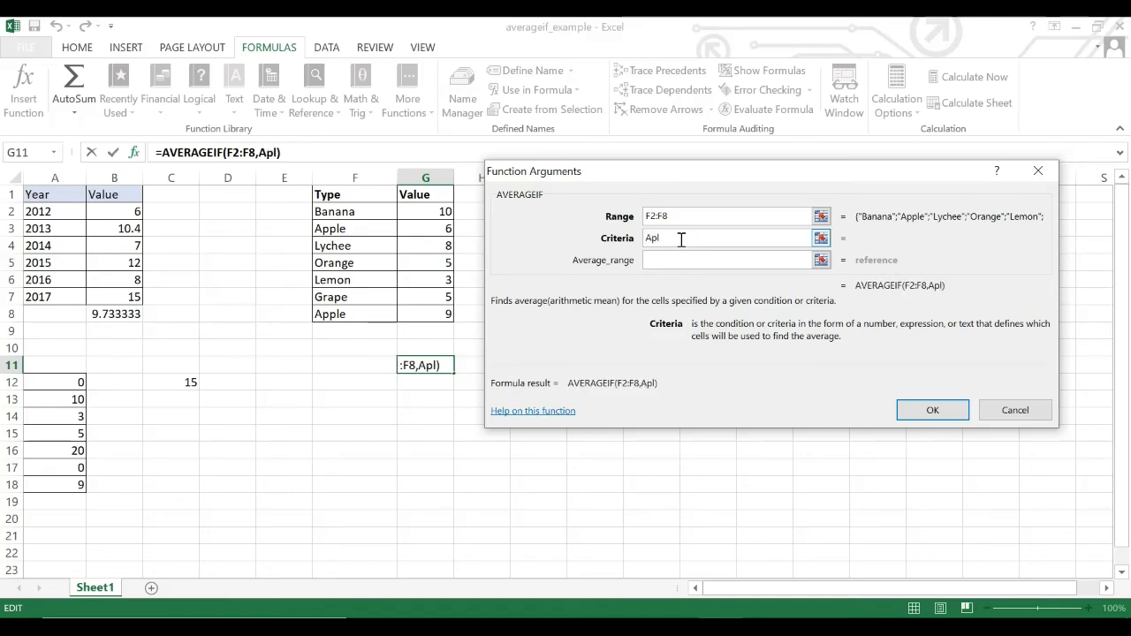
key(BackSpace)
text(ple)
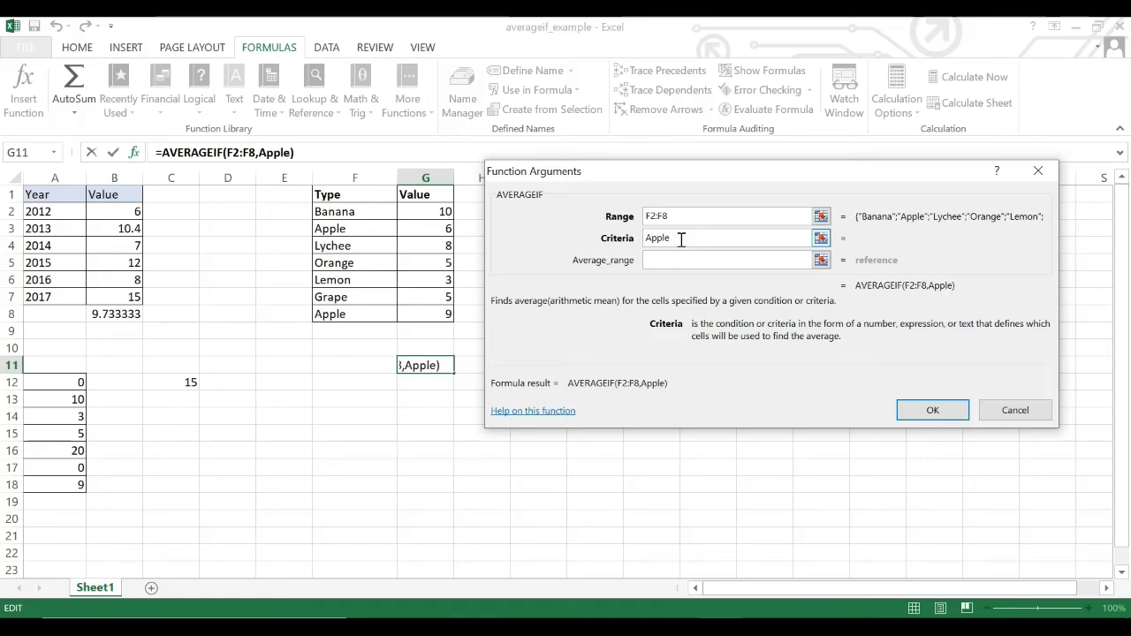
click(661, 261)
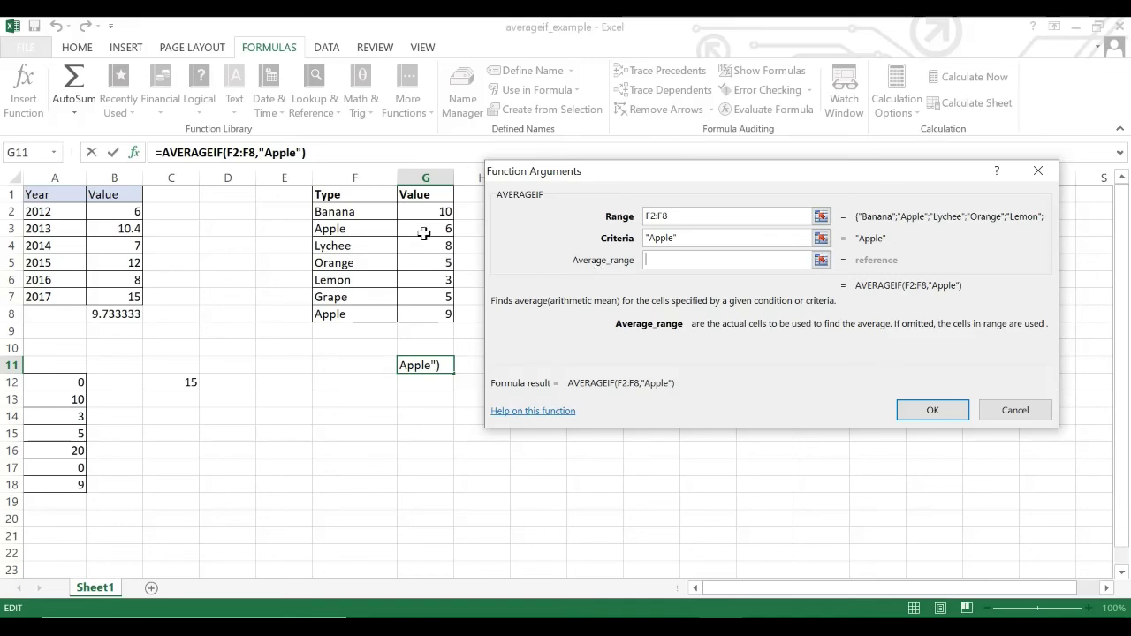
drag(429, 210, 424, 307)
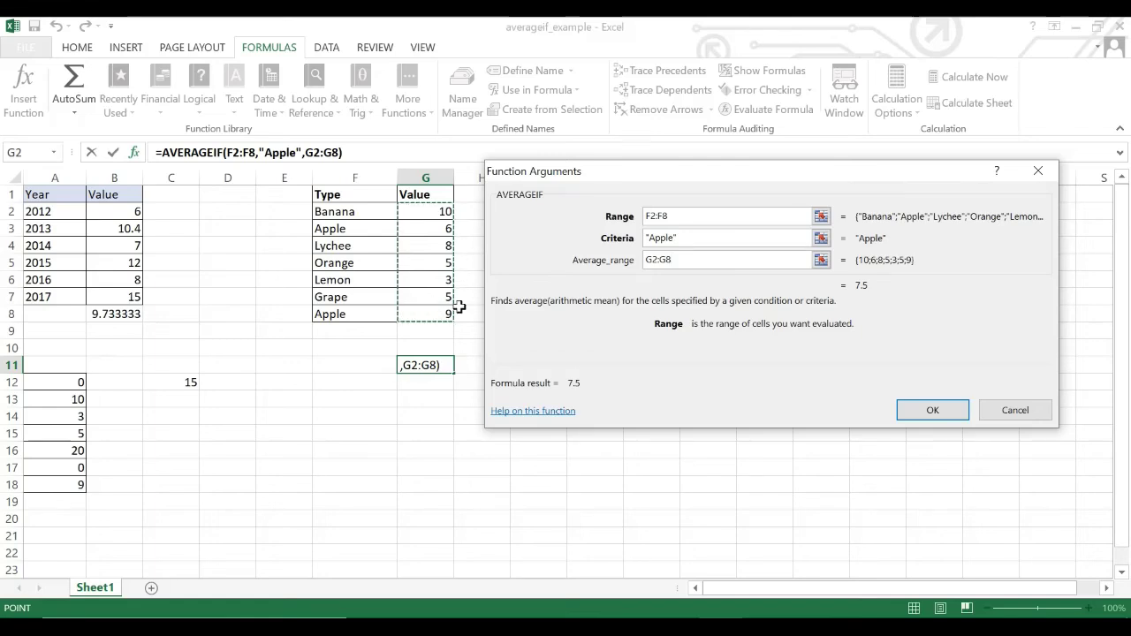
click(921, 413)
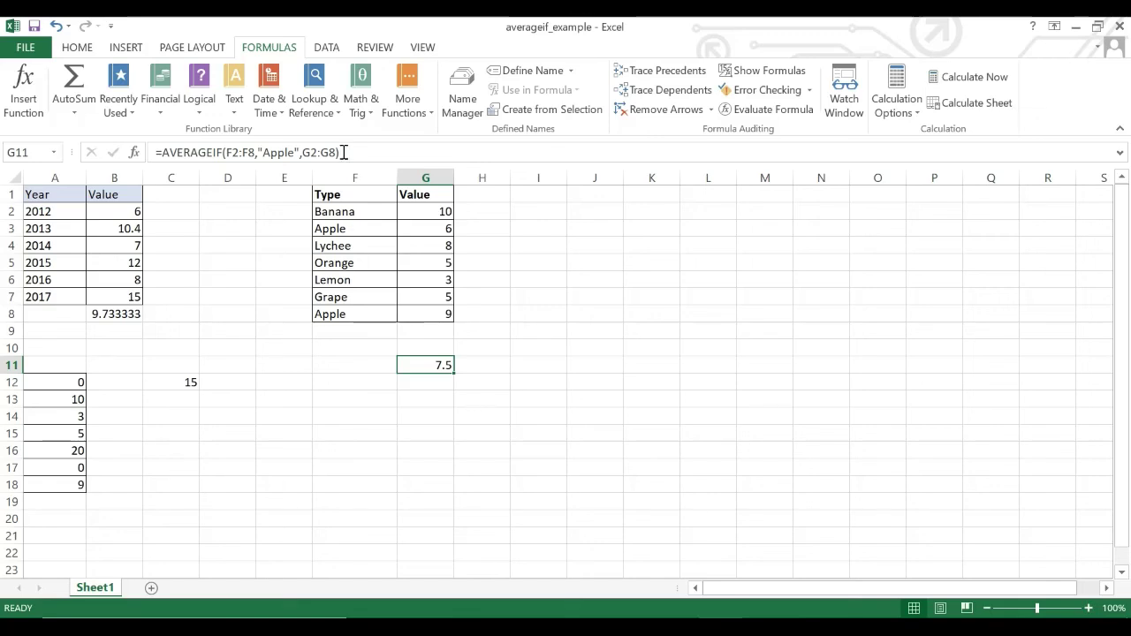
Check the Apple values in G3 and G8 against the AVERAGEIF formula in G11.
click(437, 232)
click(438, 315)
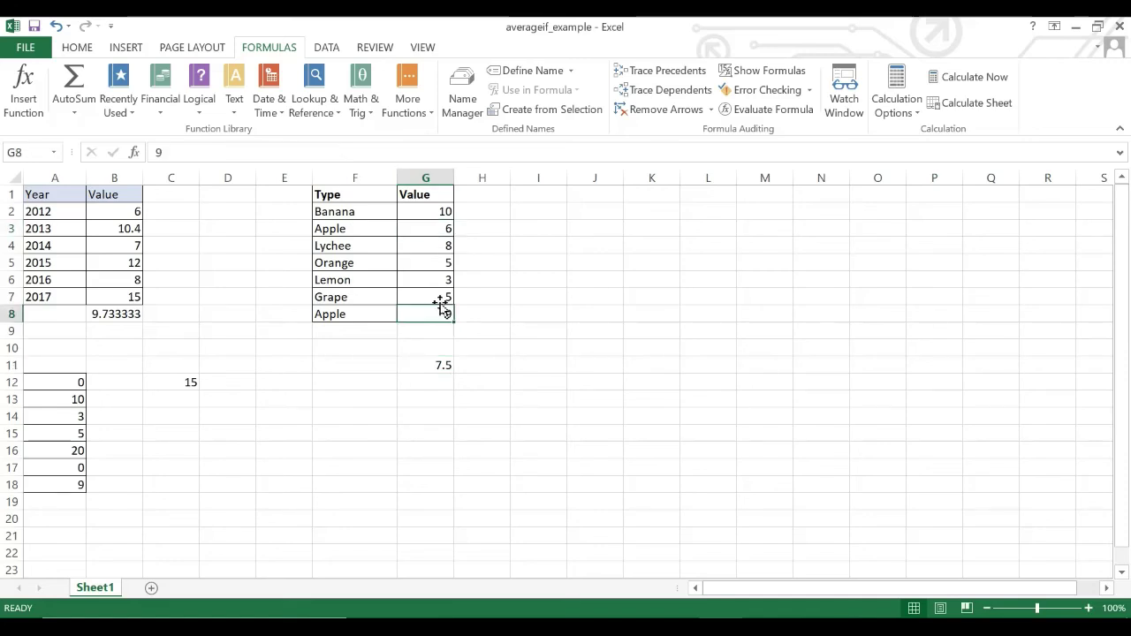
click(439, 232)
click(439, 315)
click(439, 365)
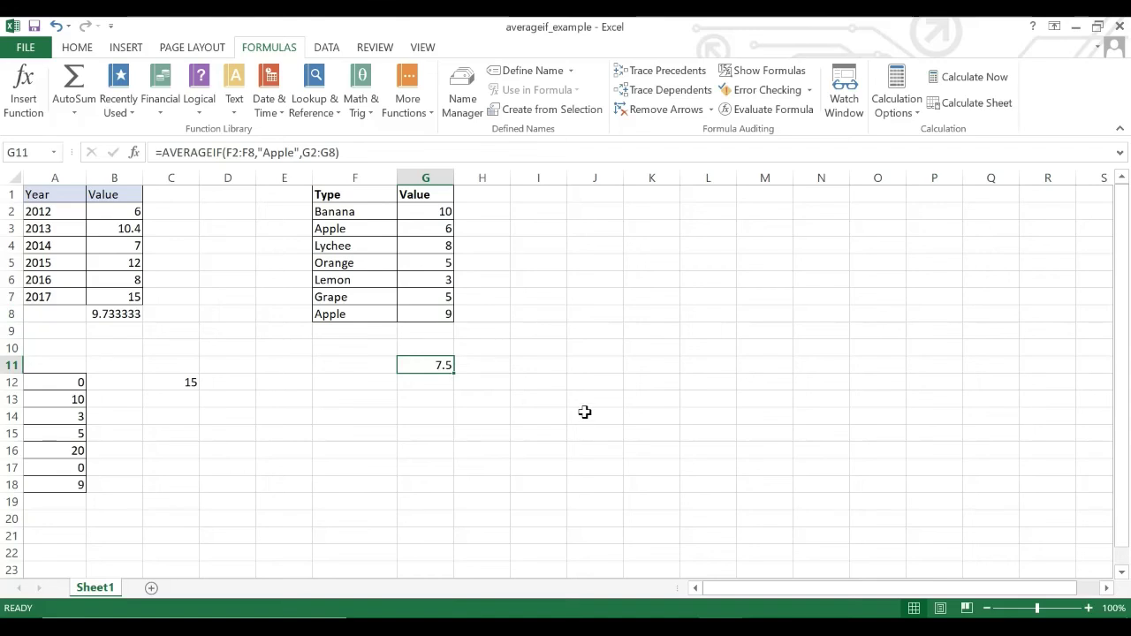